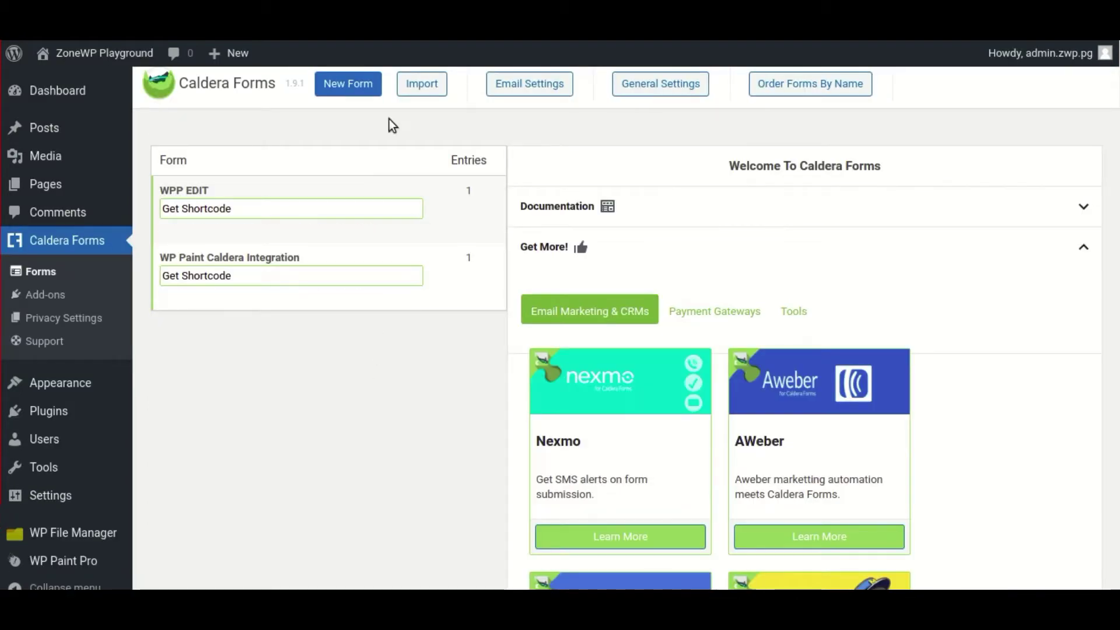
- Start a new form from the Caldera Forms page
click(348, 88)
- Create a blank form named 'Test'
click(408, 382)
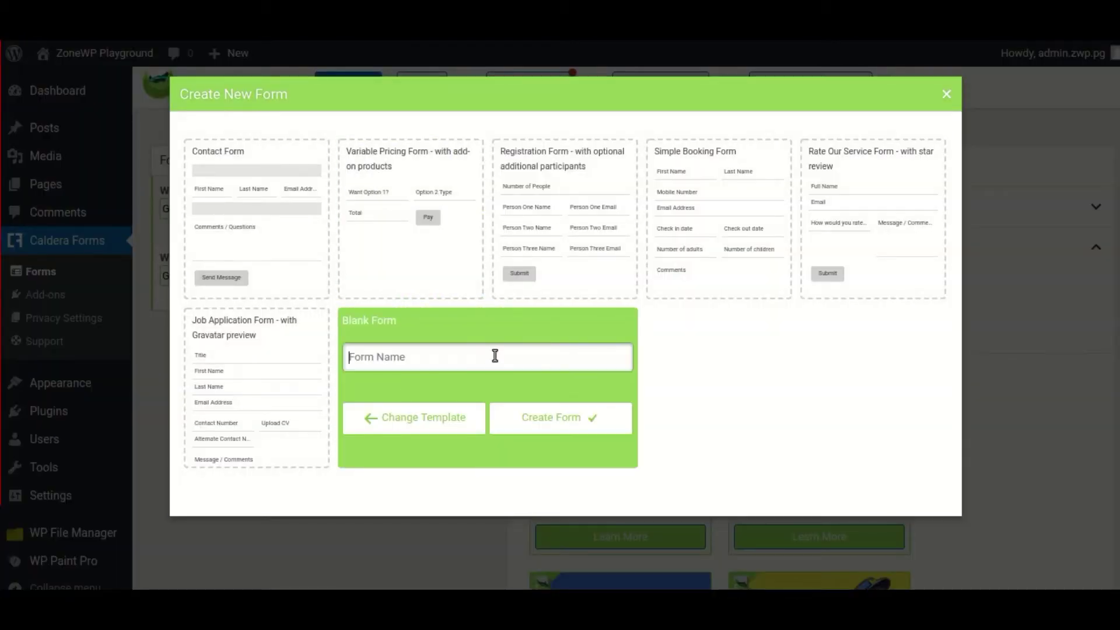
click(554, 422)
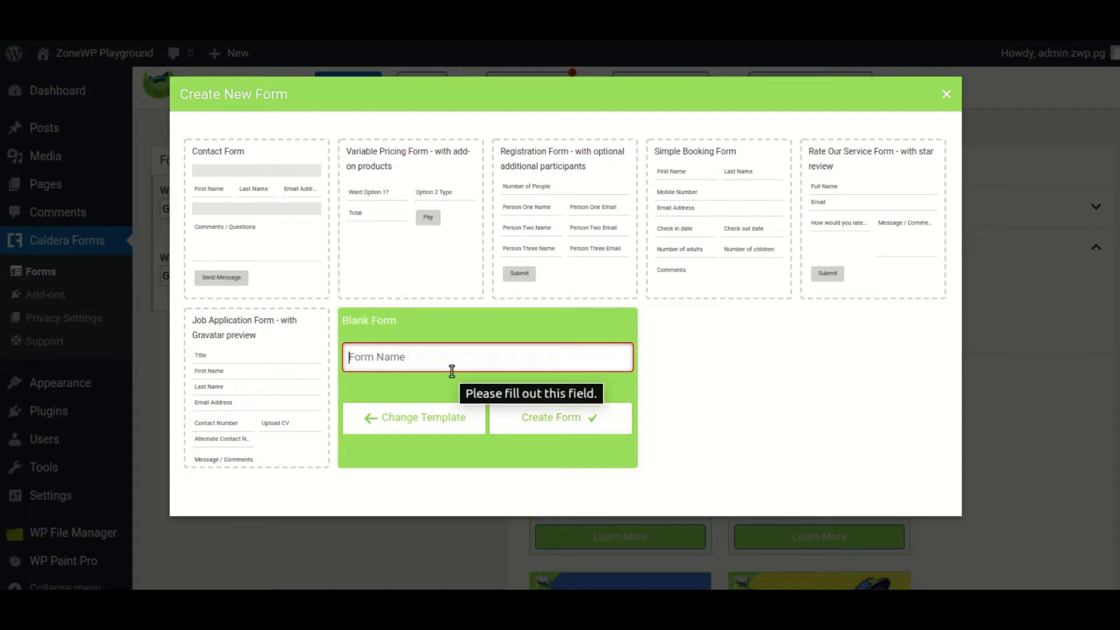
text(Test)
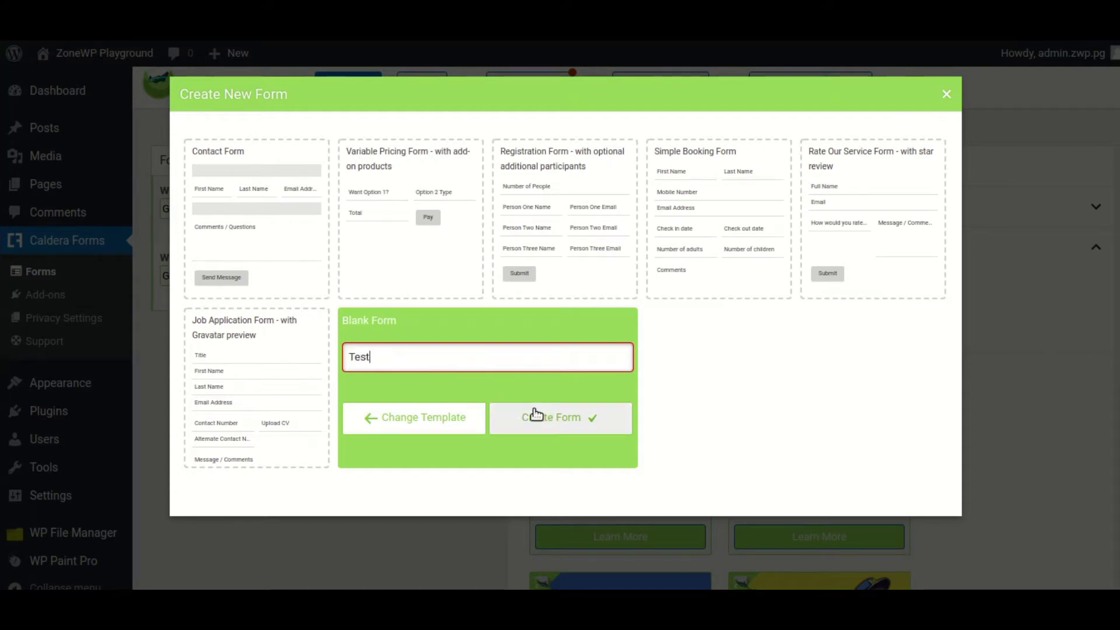
click(544, 425)
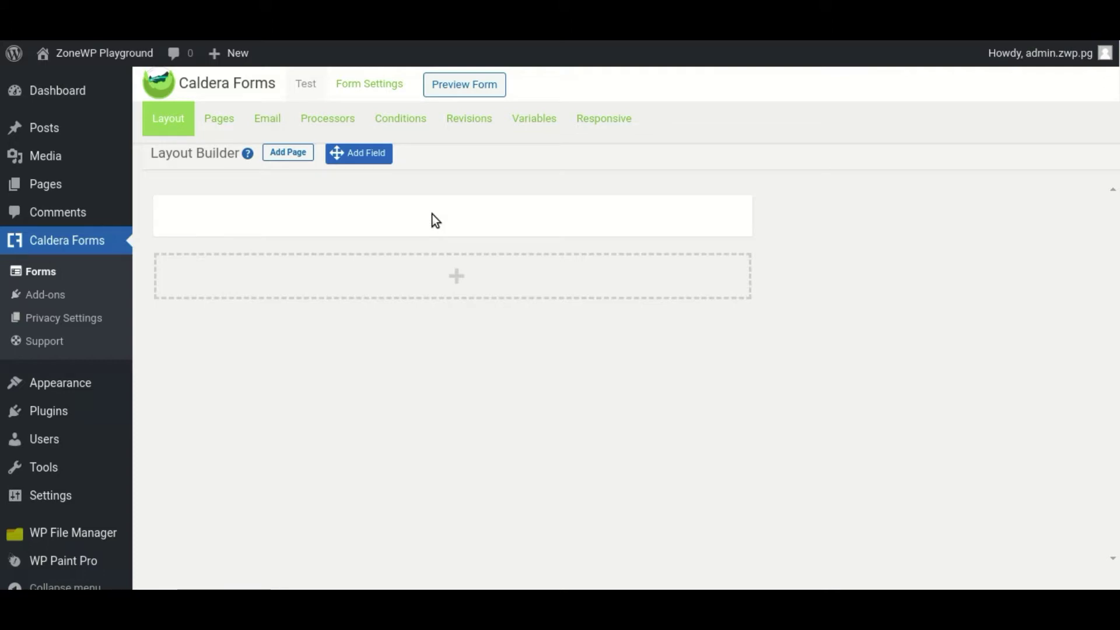
- Add two Single Line Text fields named First Name and Last Name
click(453, 236)
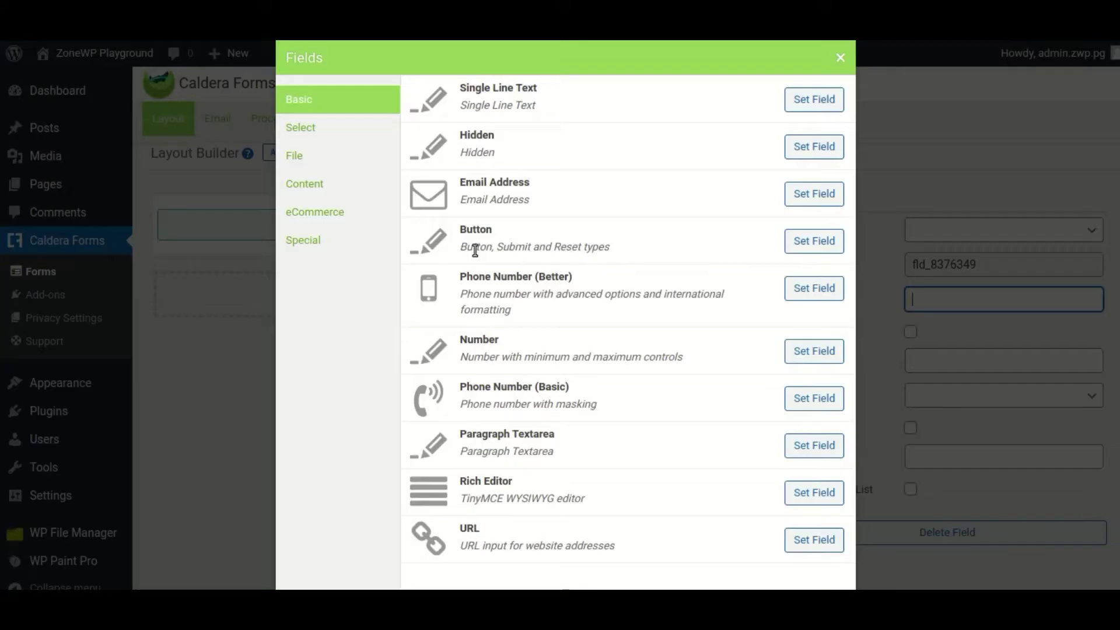
click(810, 100)
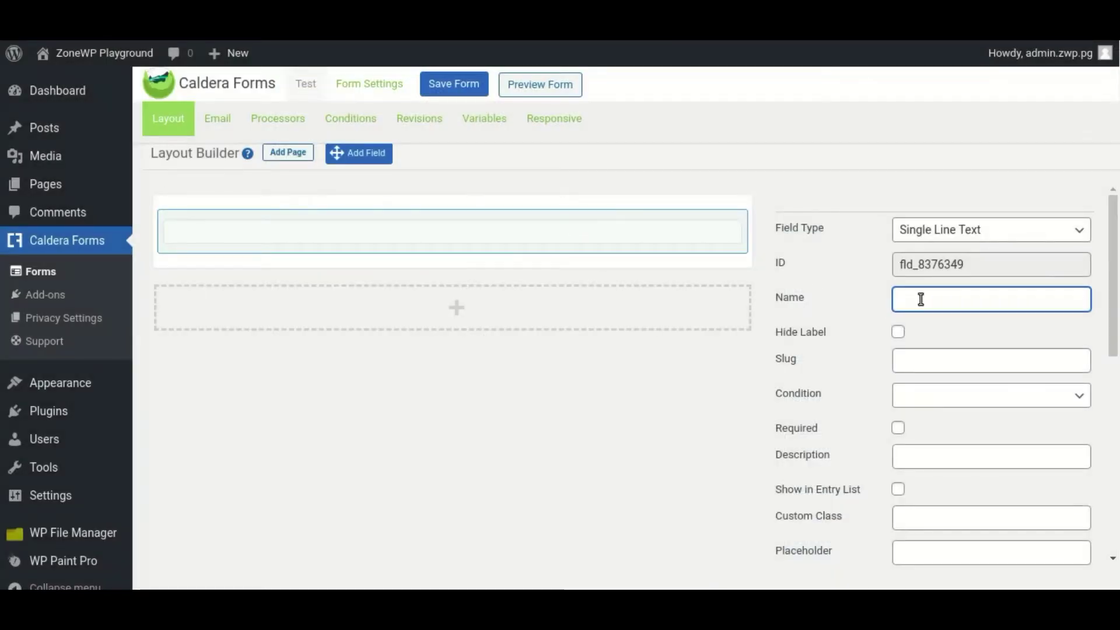
text(First Name)
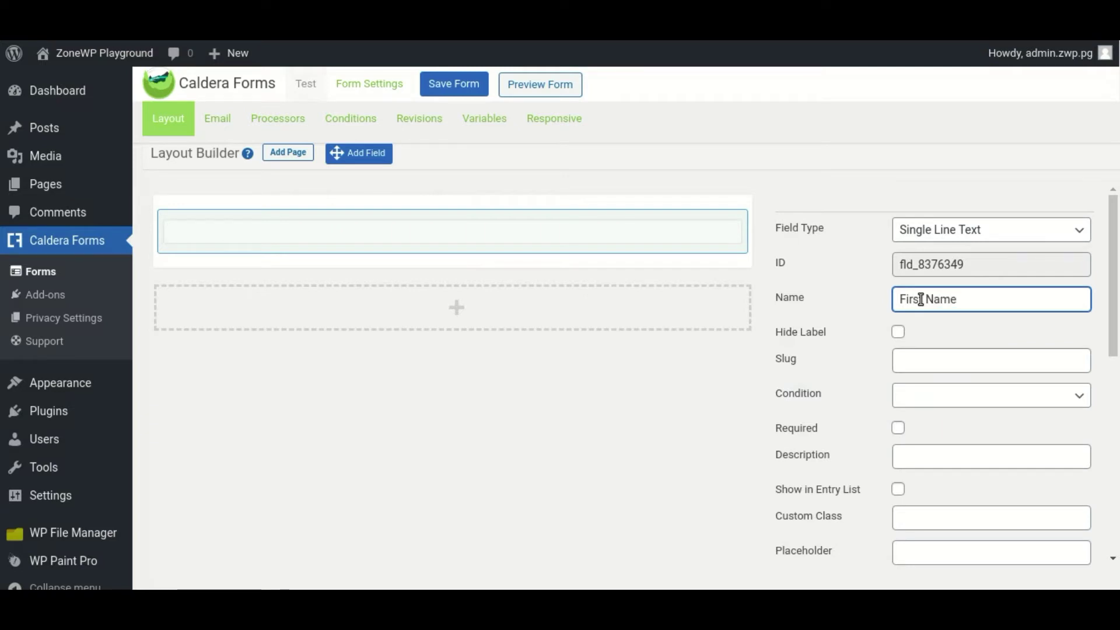
click(744, 386)
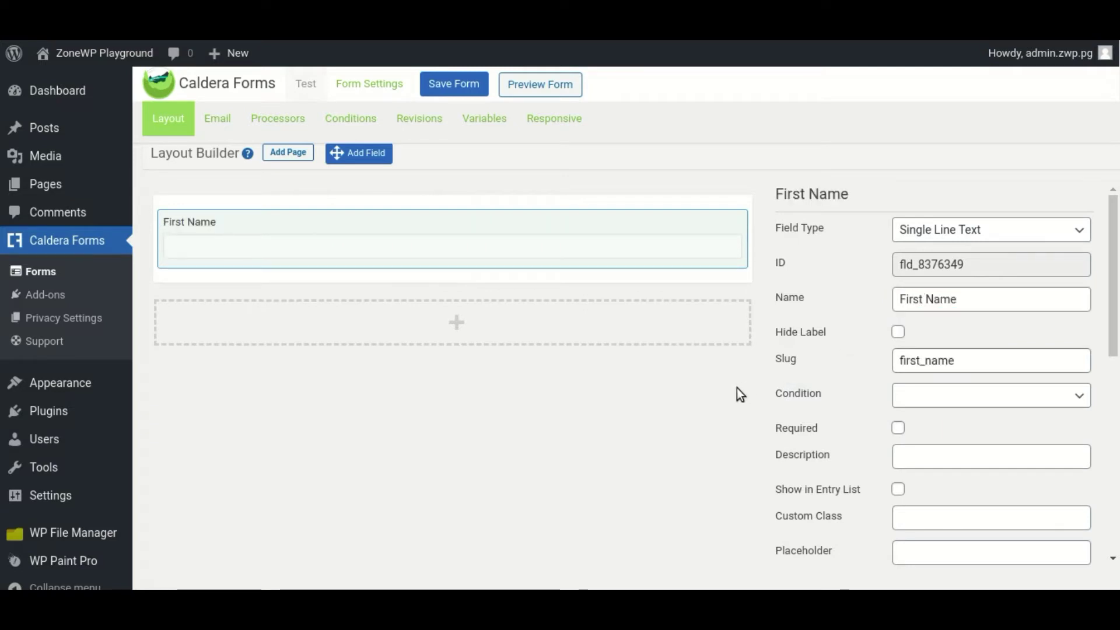
mouse_move(449, 251)
click(455, 284)
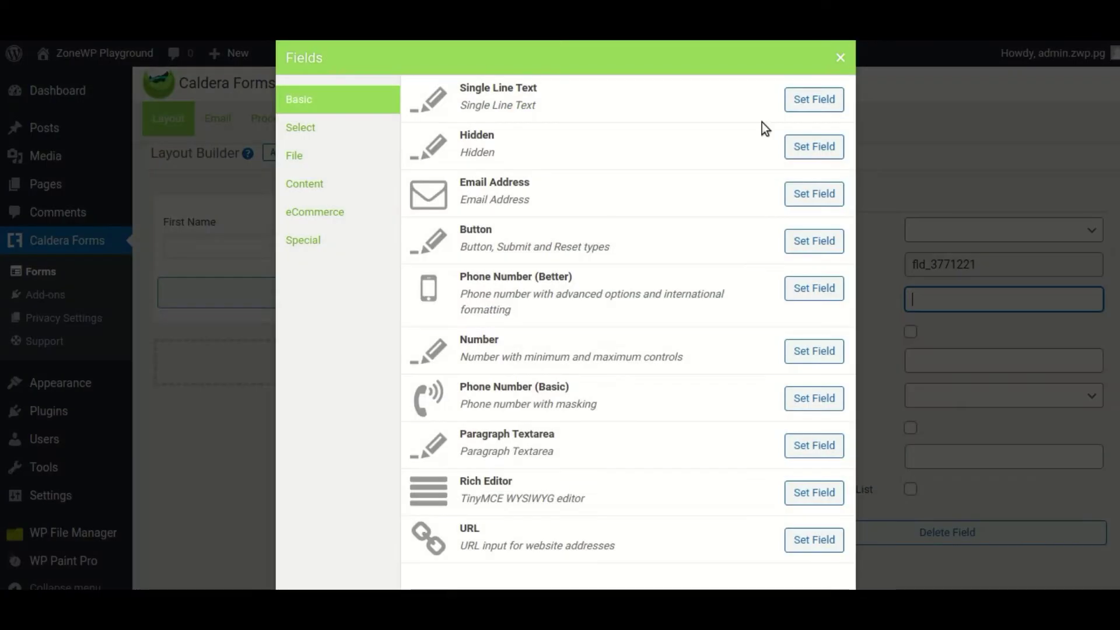
click(823, 99)
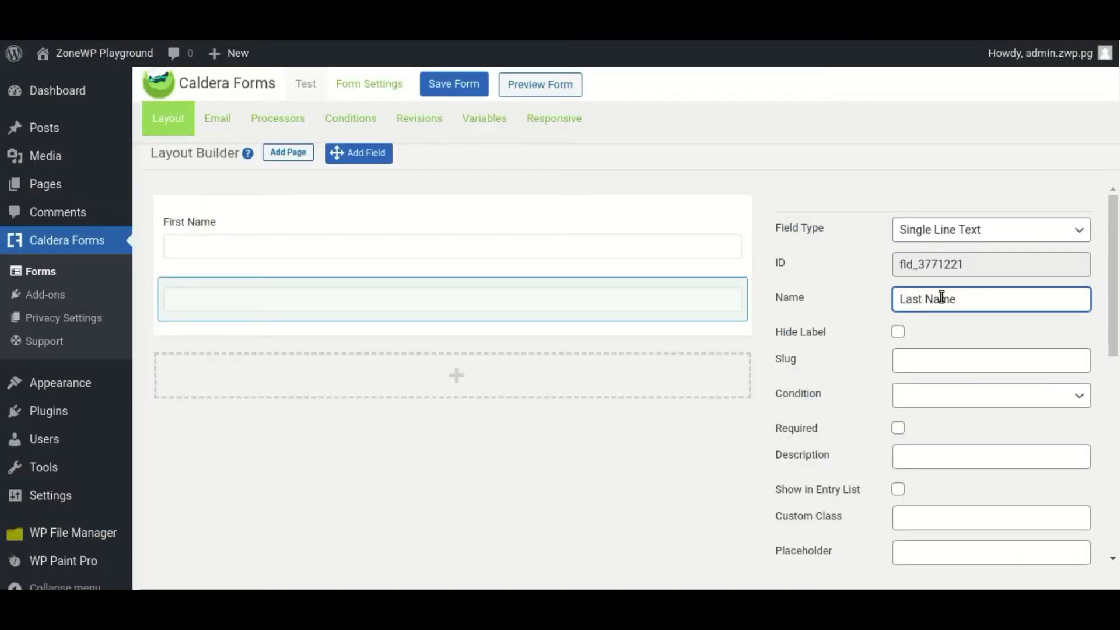
click(710, 475)
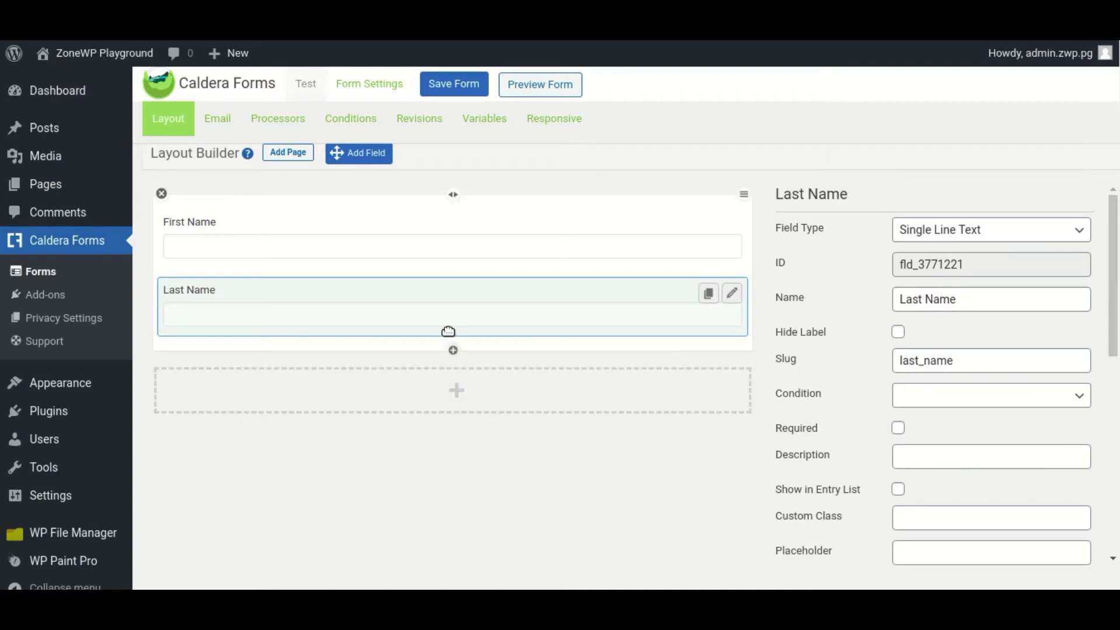
- Add an Email Address field named Email below Last Name
click(454, 350)
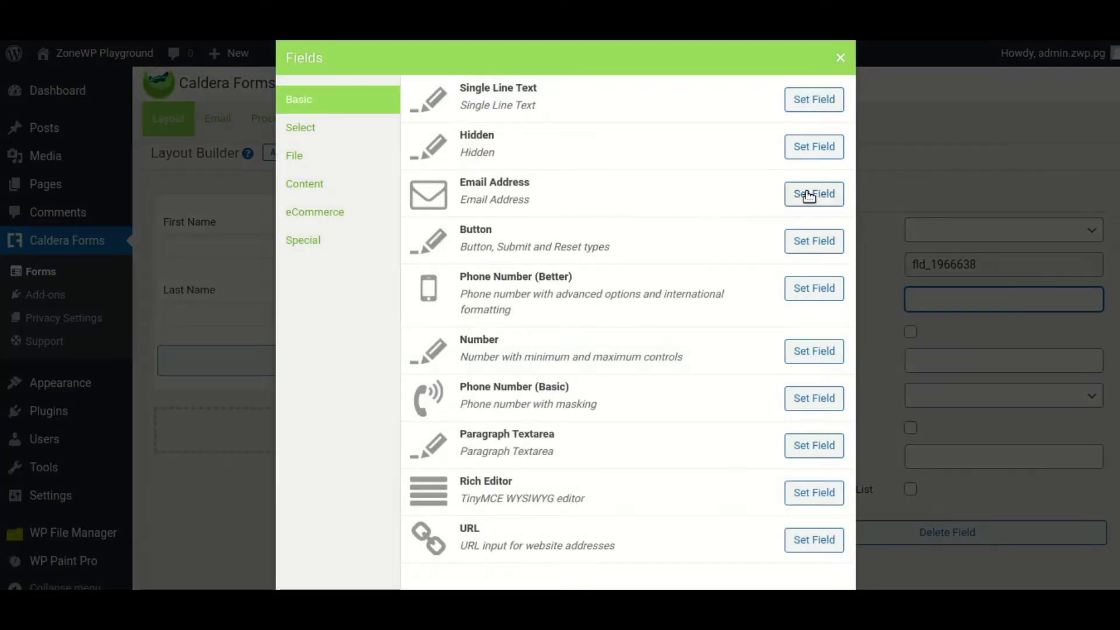
click(809, 195)
text(Email)
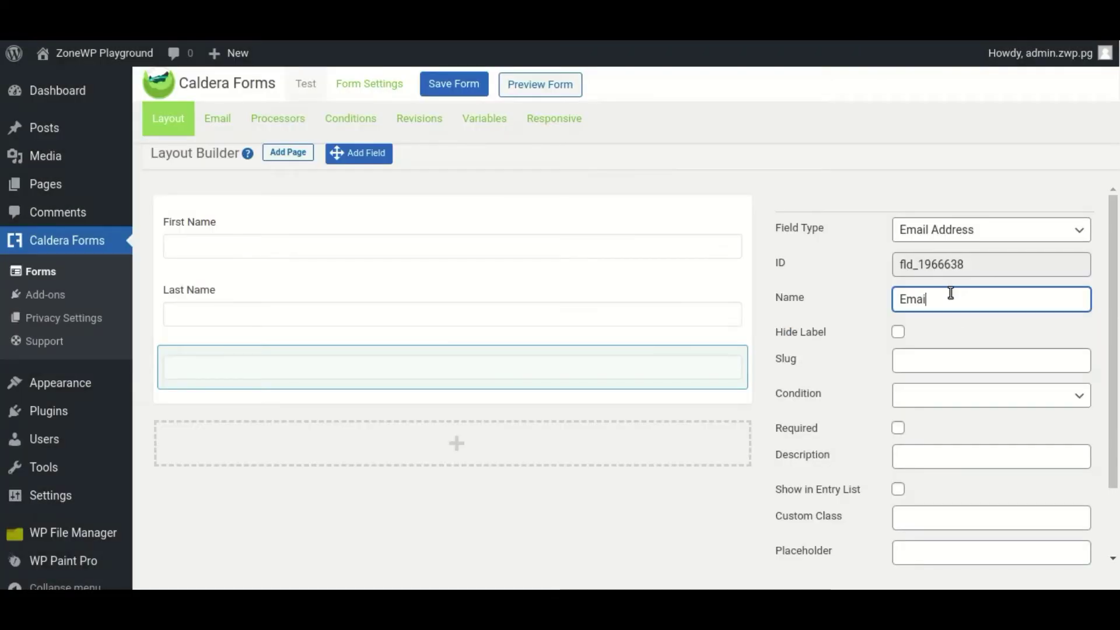
click(718, 496)
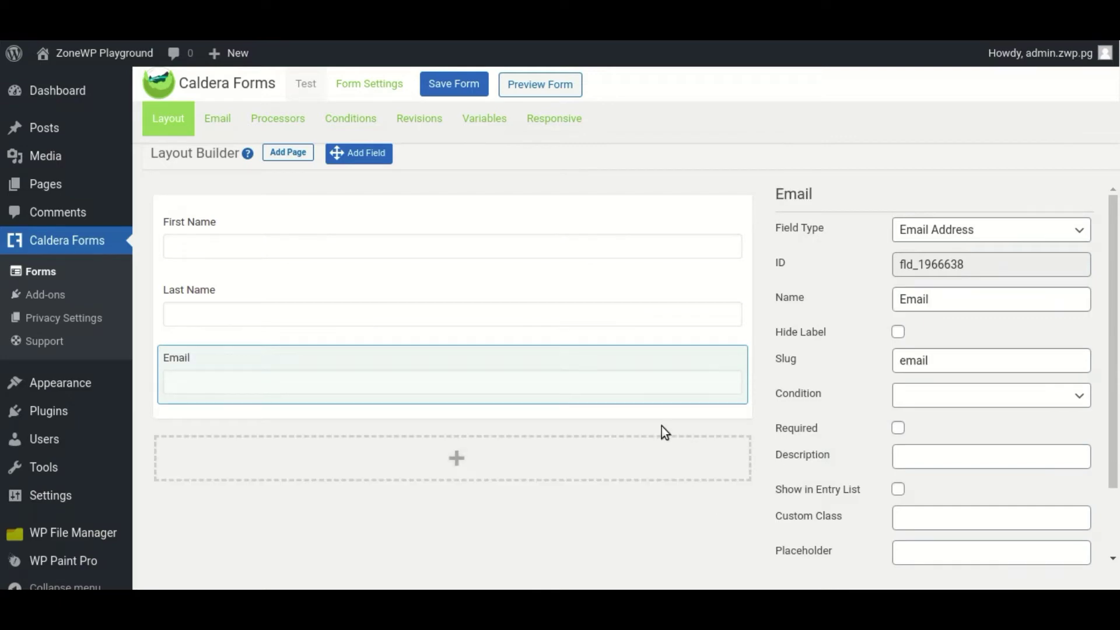
- Add a basic Phone Number field named 'Phone Number' below Email
click(454, 421)
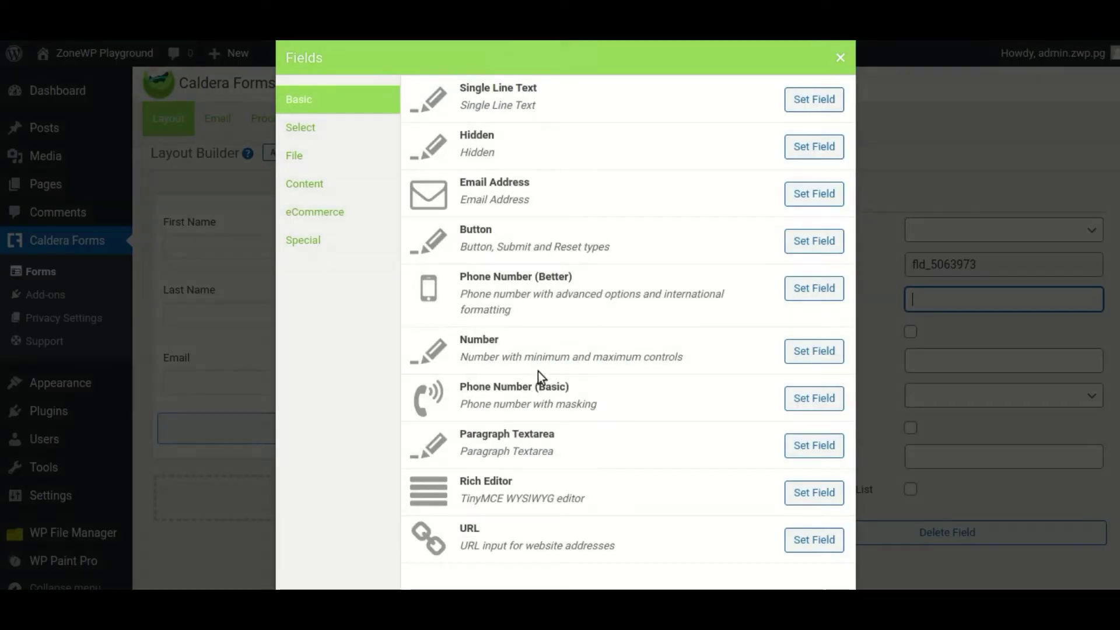
click(825, 400)
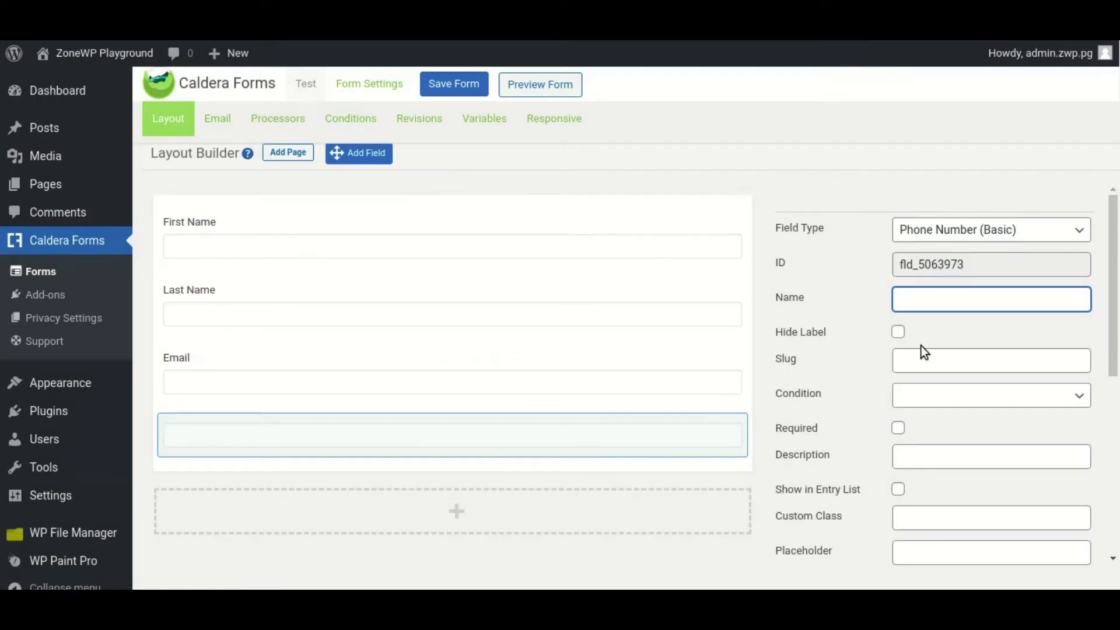
text(Phone Nu)
text(,mve)
key(BackSpace)
key(BackSpace)
key(BackSpace)
key(BackSpace)
text(mber)
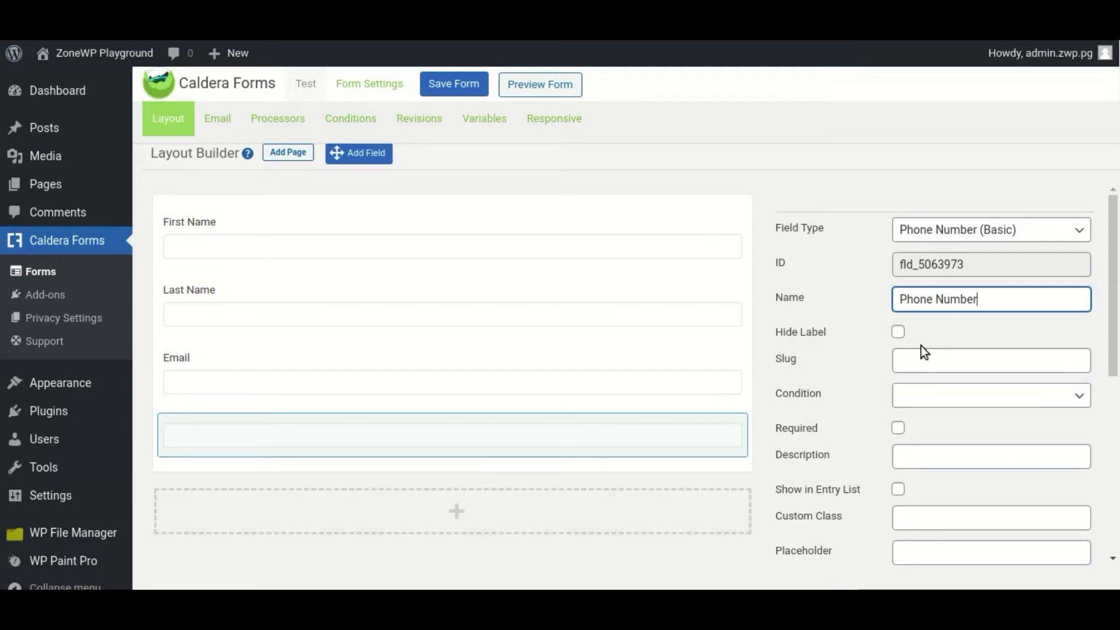
click(768, 414)
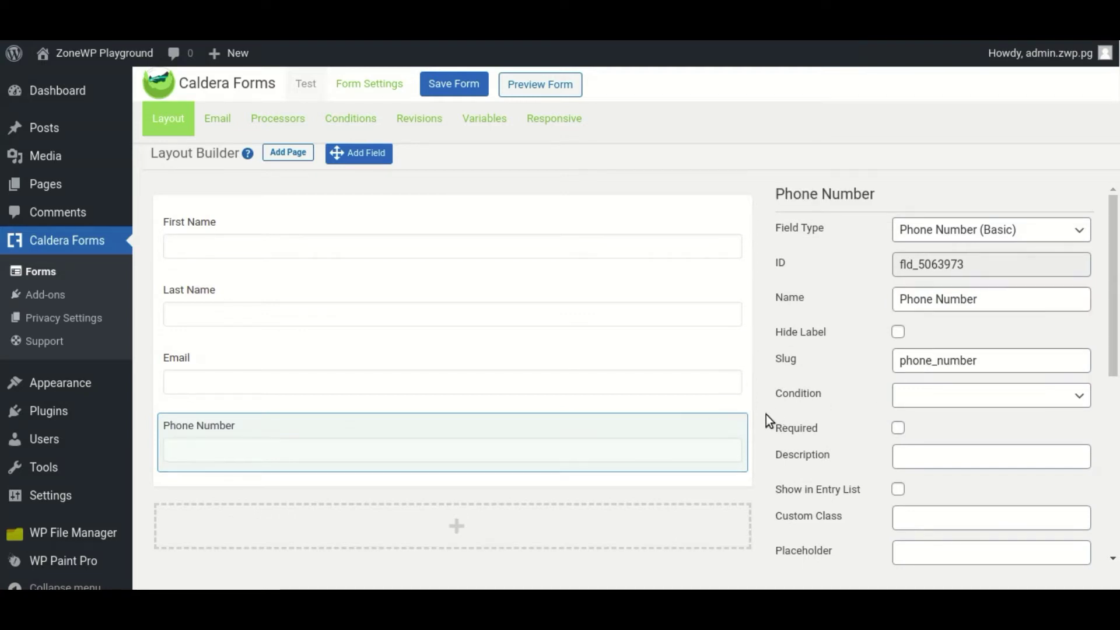
- Add a Button field named 'Submit' and save the Test form
scroll(600, 382, down, 1)
click(454, 458)
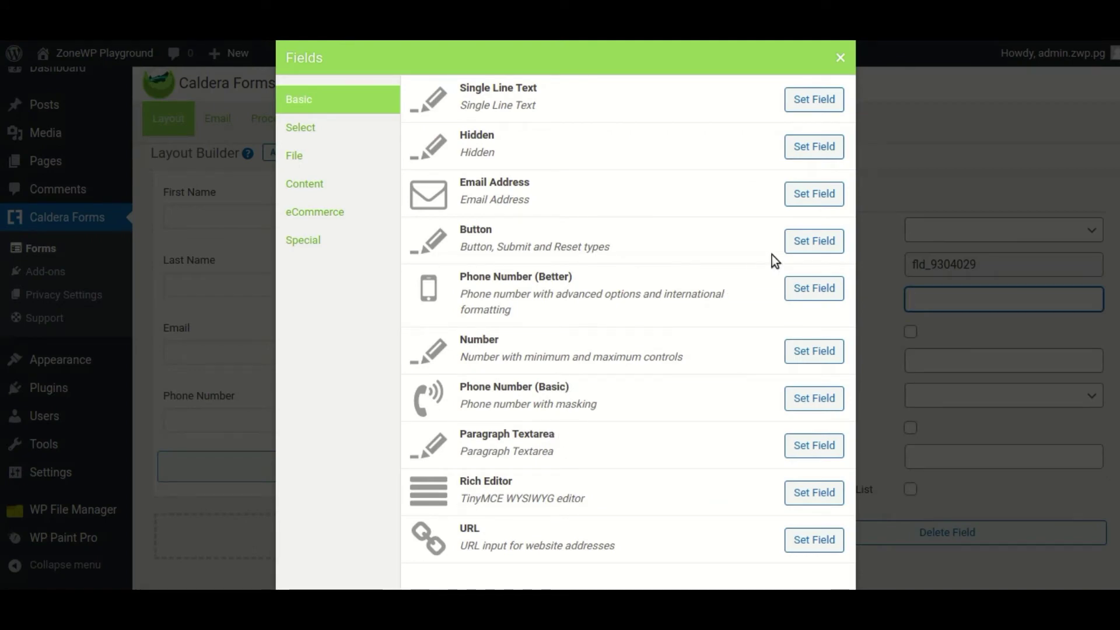
click(813, 241)
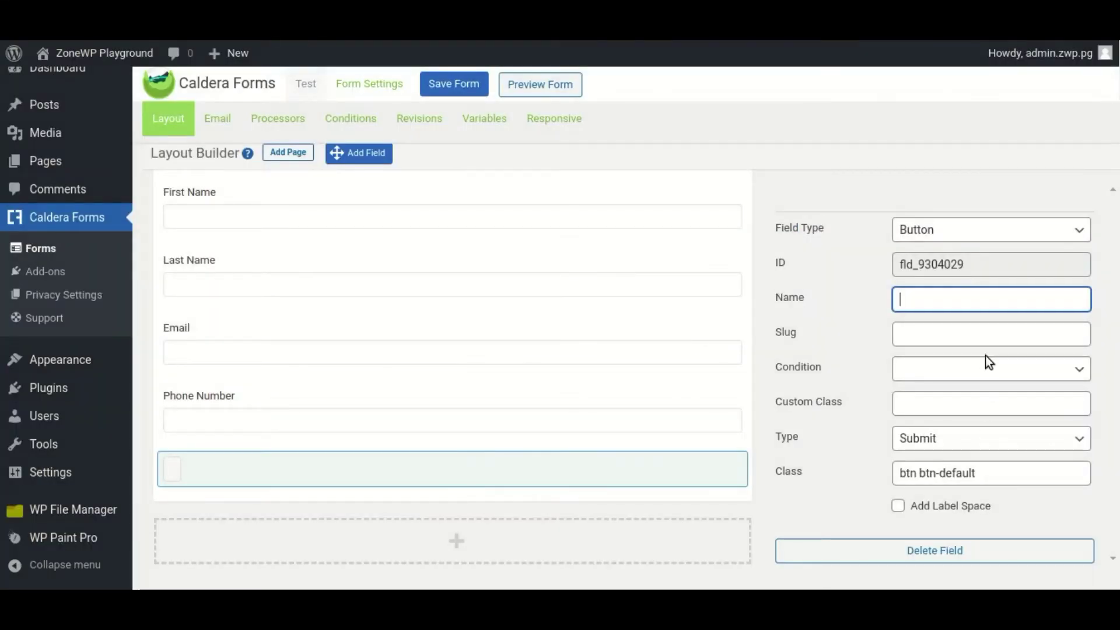
text(Submit)
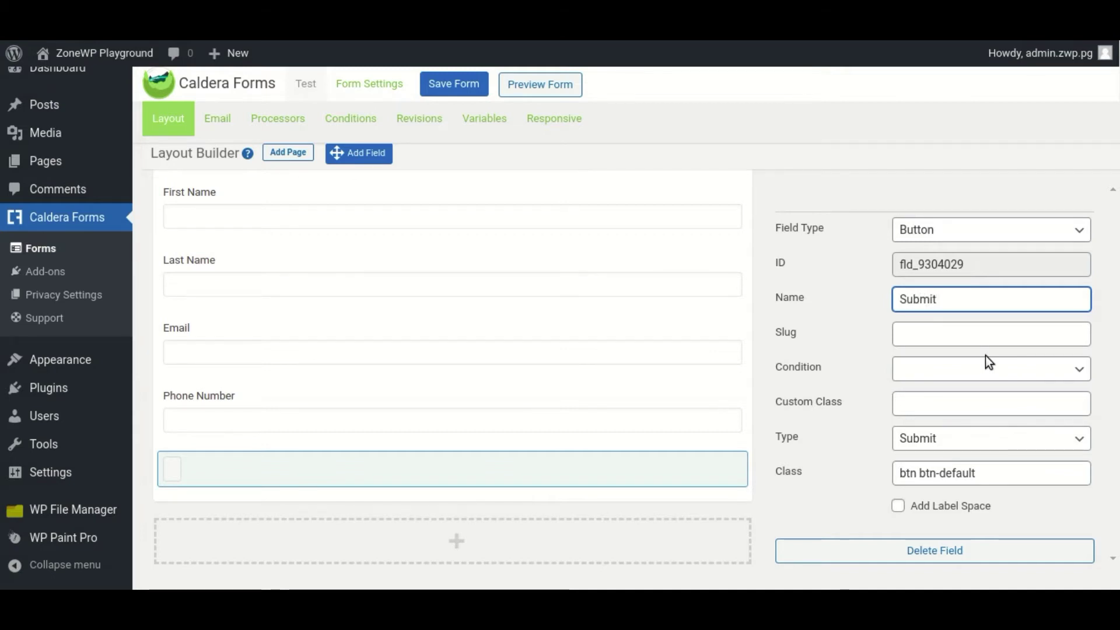
click(761, 438)
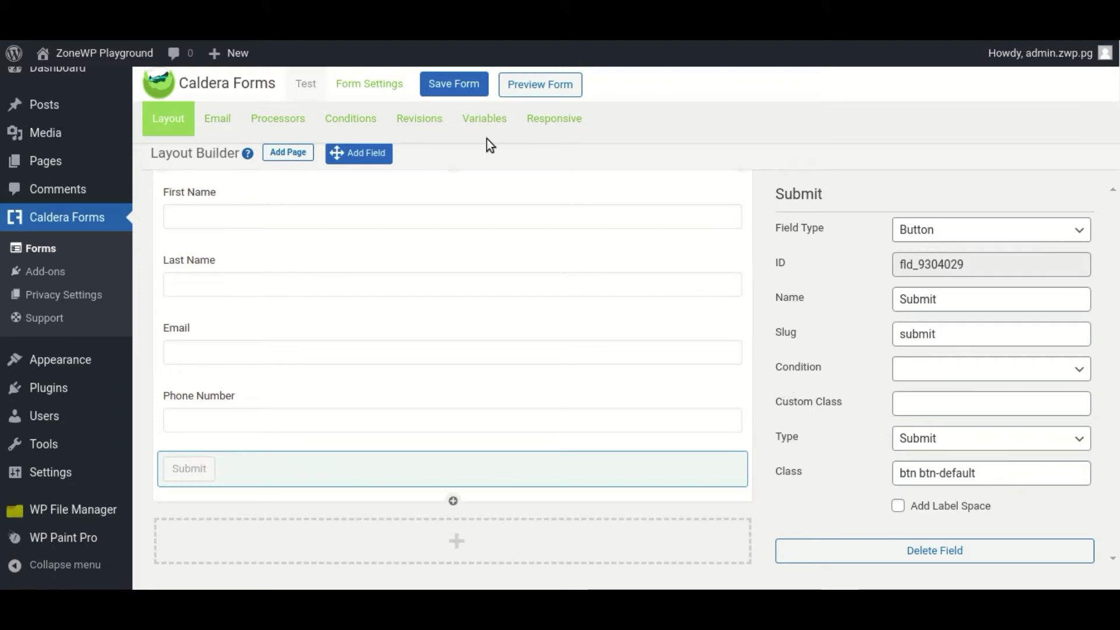
click(455, 85)
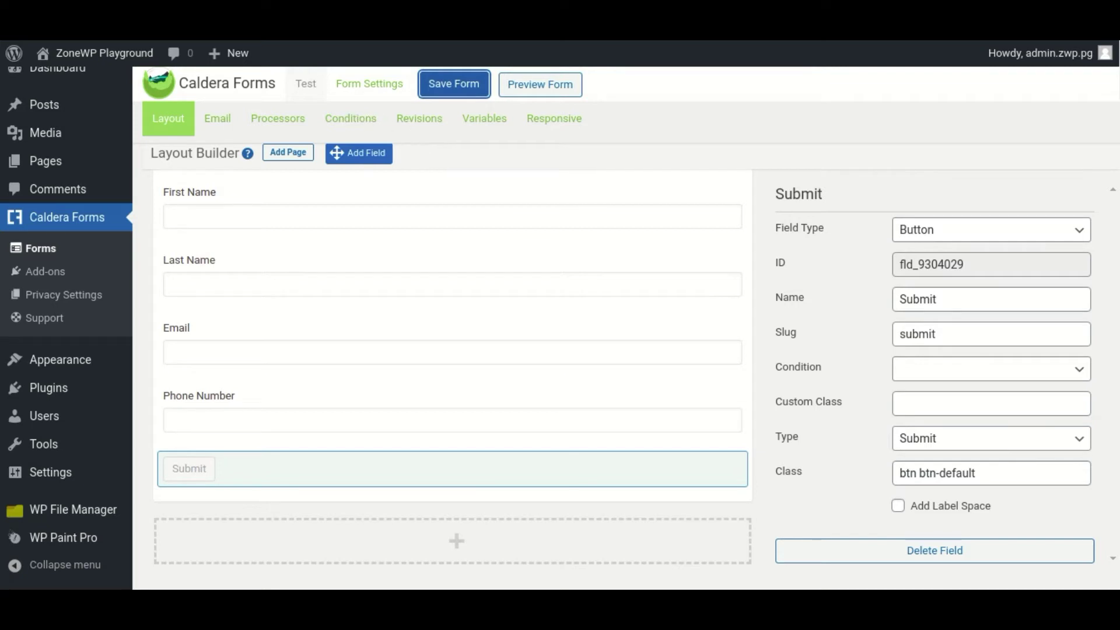
- Add a HubSpot Integration processor to the Test form's processors
click(276, 117)
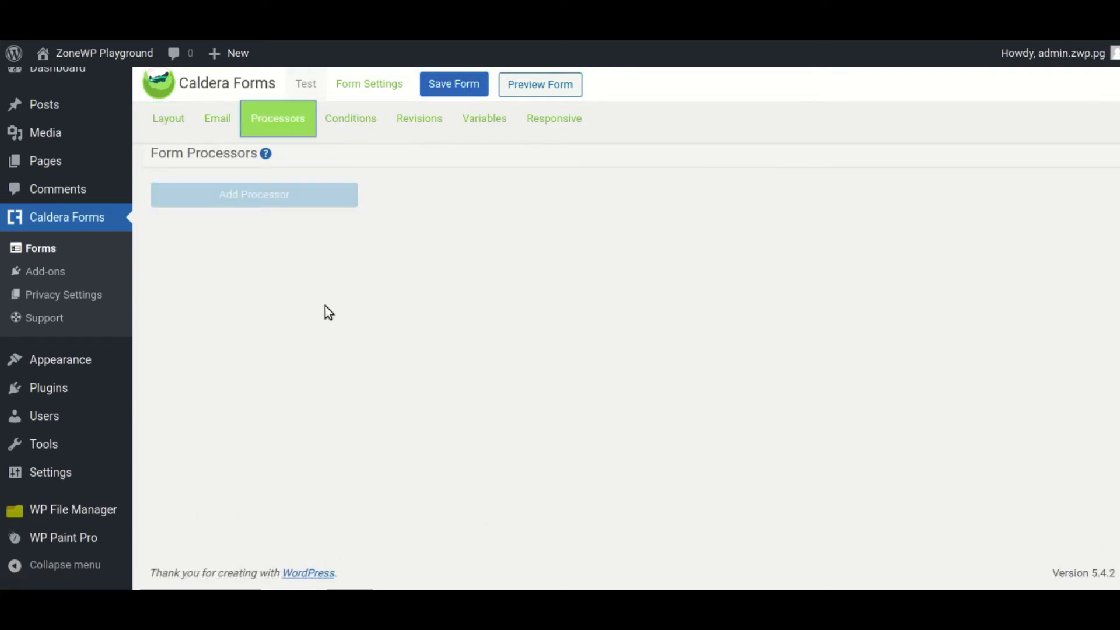
click(260, 198)
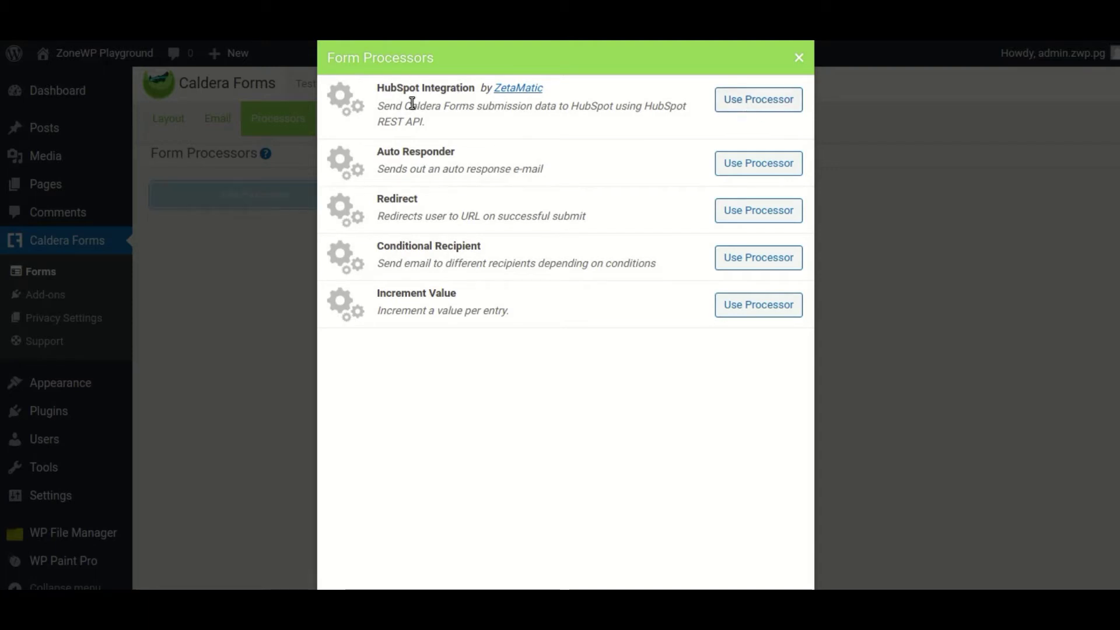
click(719, 101)
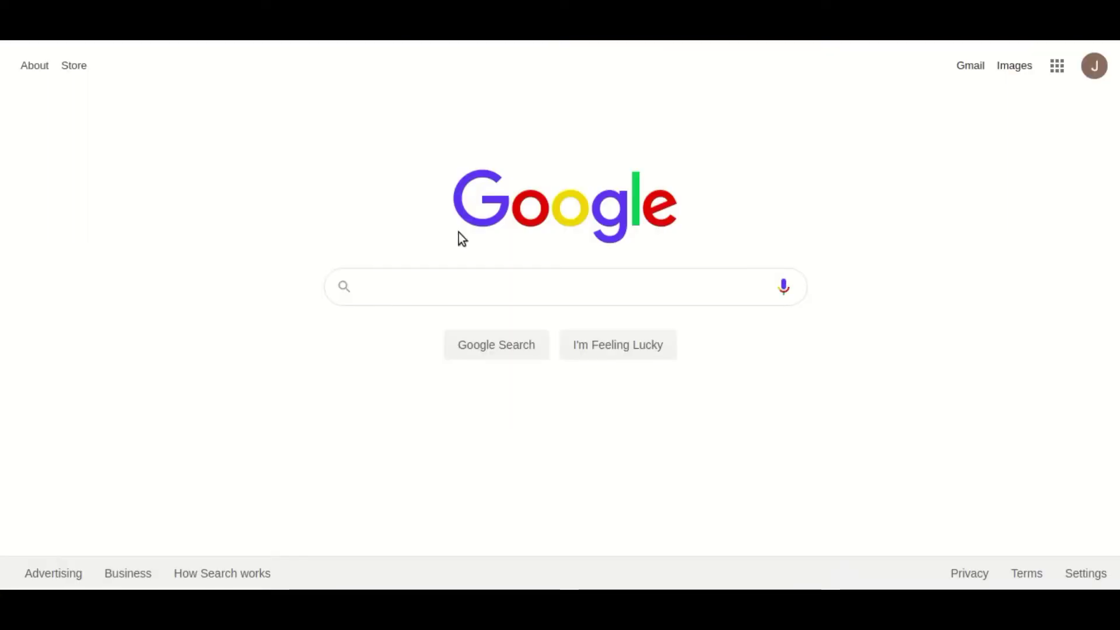
- Search Google for 'hubspot developer' and open the HubSpot Developer Site result
click(438, 285)
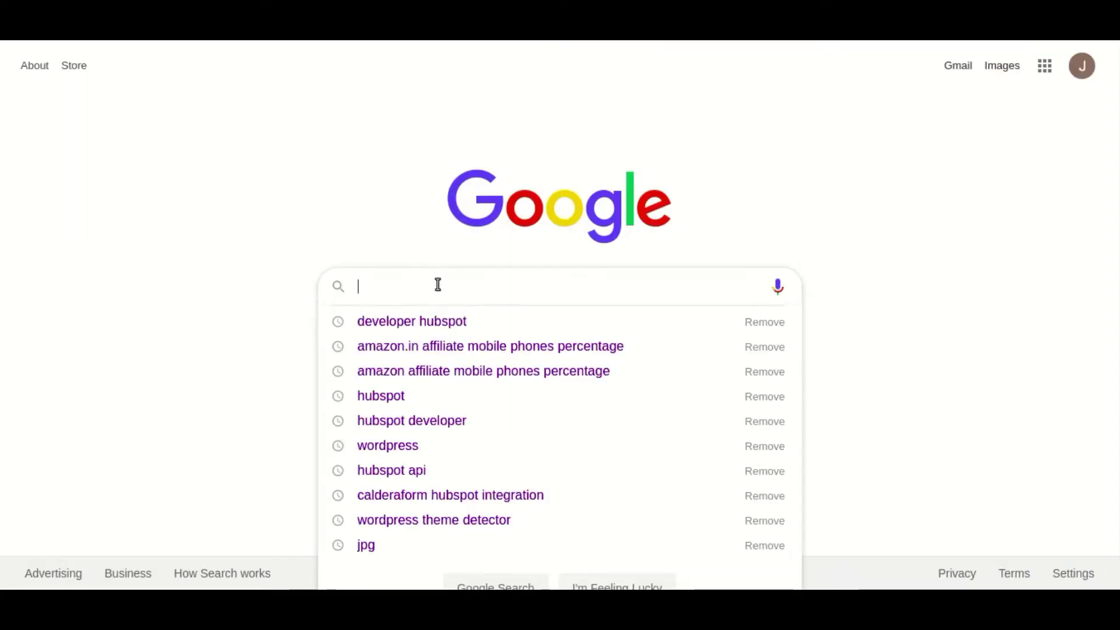
text(hubs)
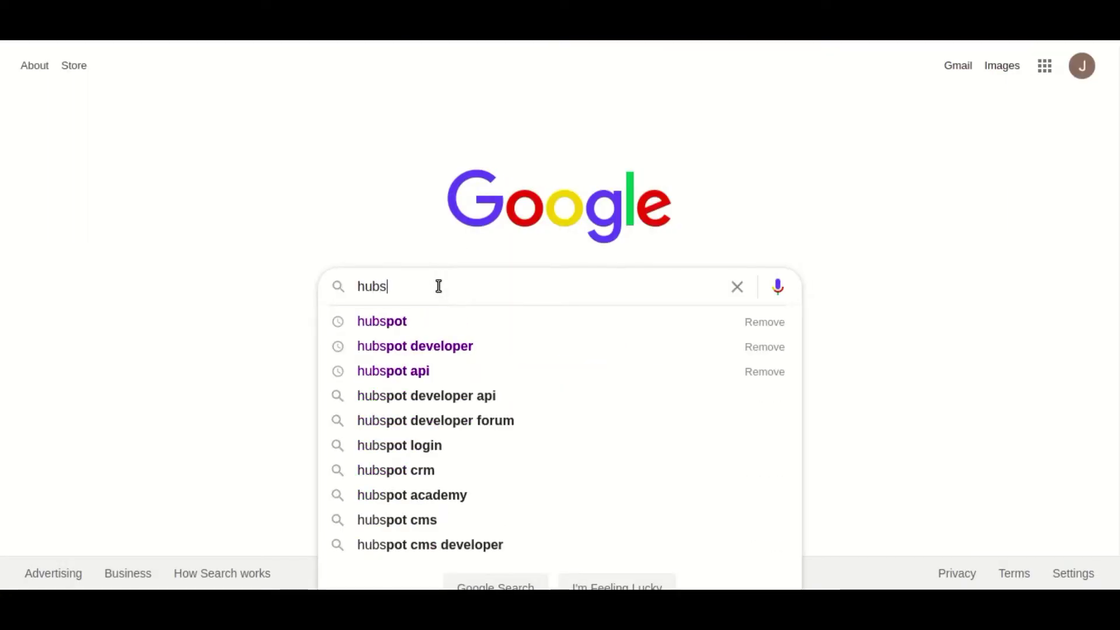
key(Down)
key(Down)
key(Return)
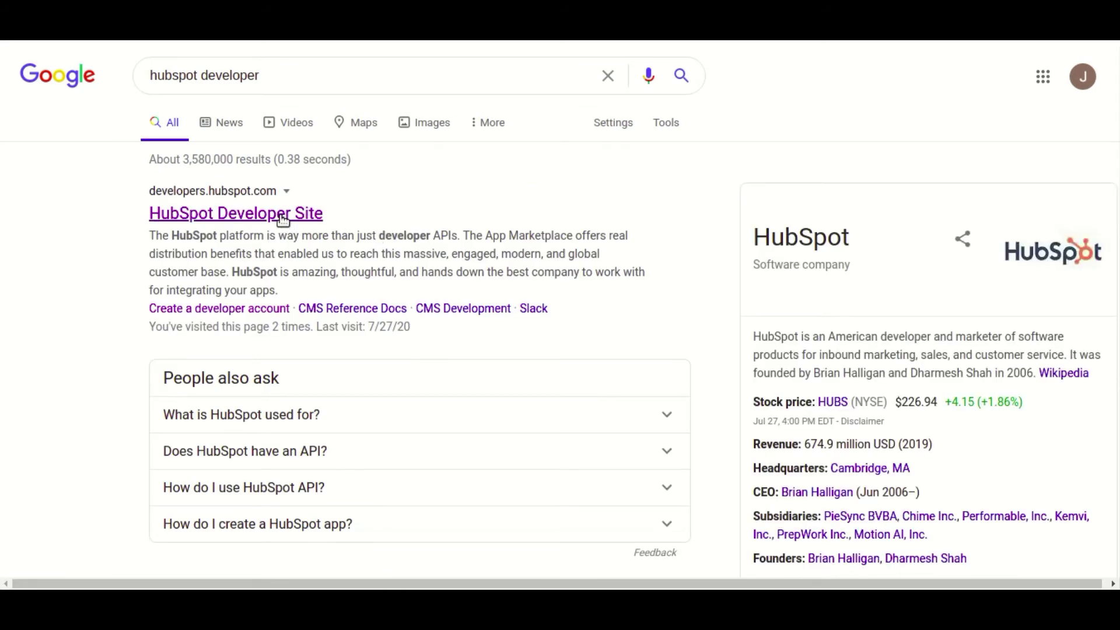
click(283, 216)
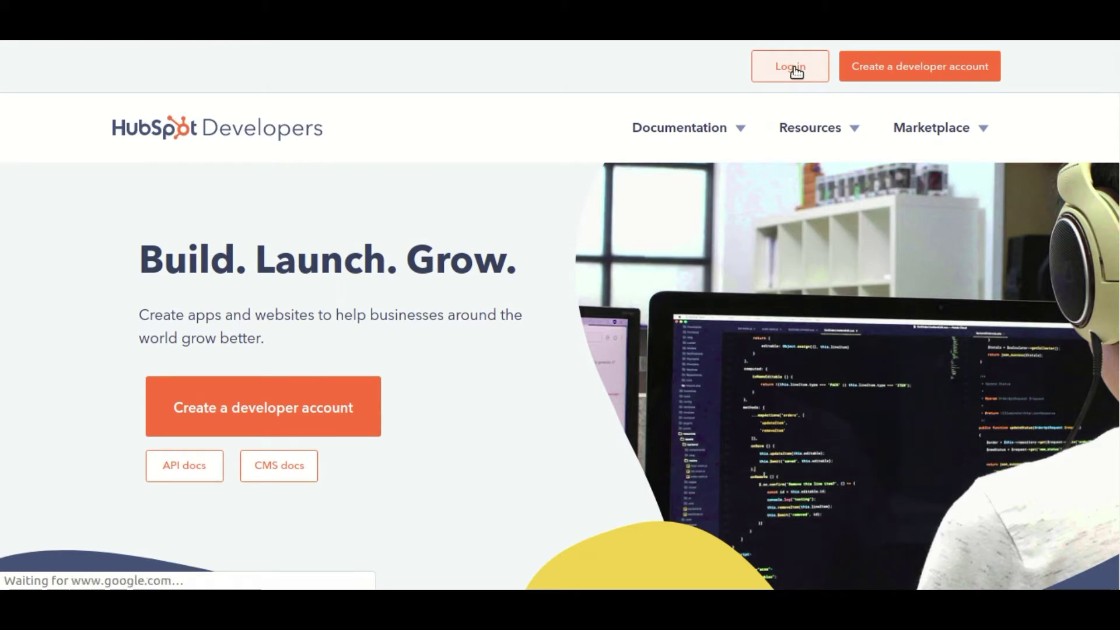
- Log in to HubSpot Developers with Google and open the account from the accounts list
click(723, 129)
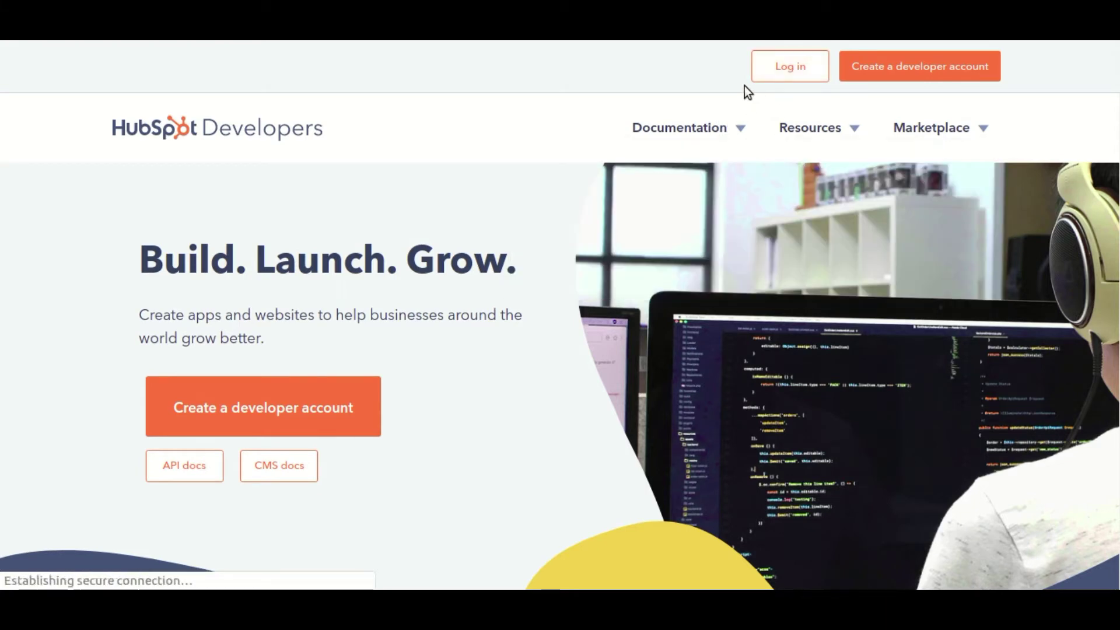
click(791, 69)
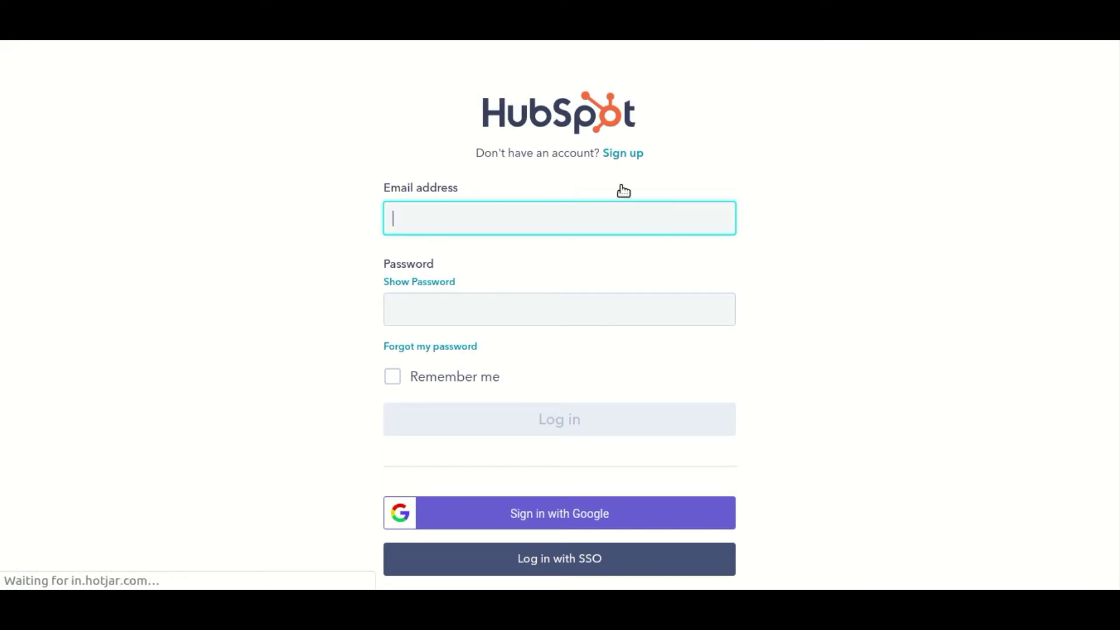
click(592, 524)
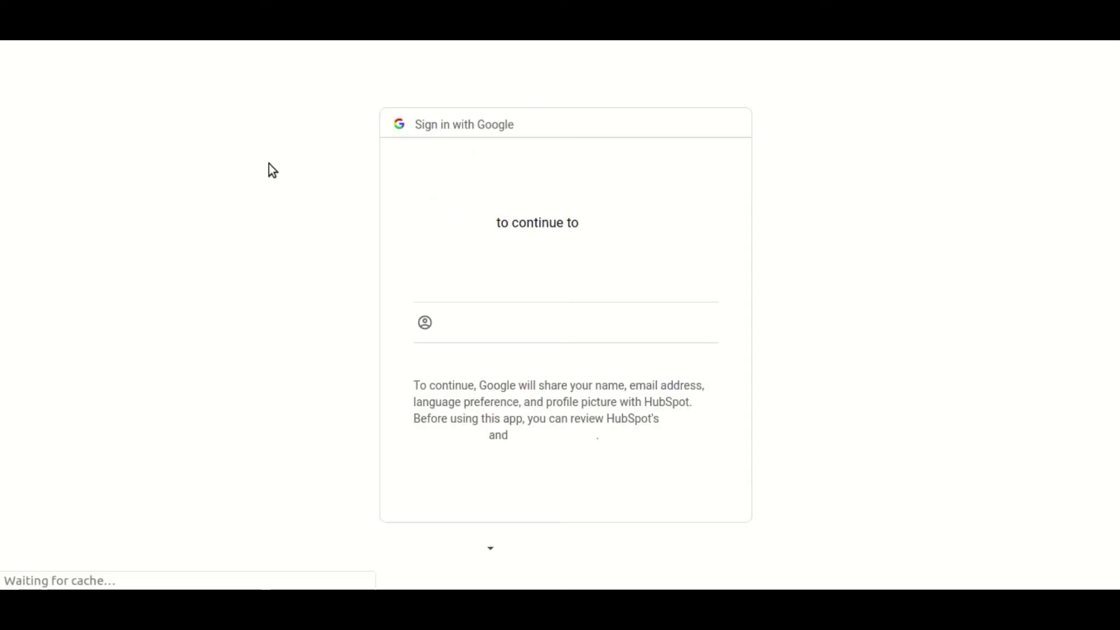
click(470, 282)
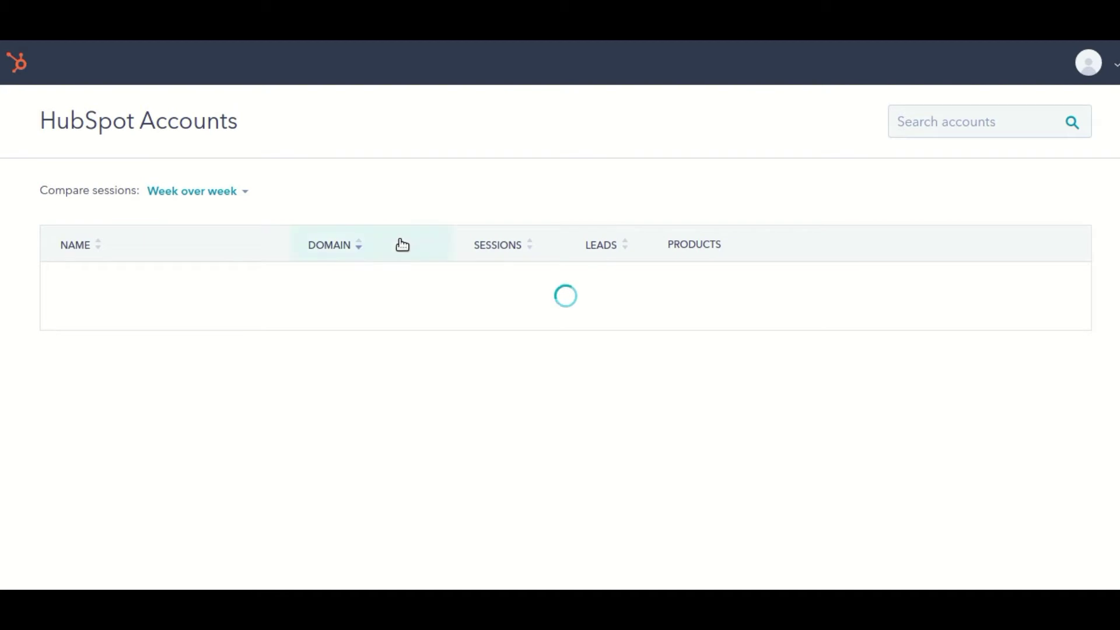
click(89, 351)
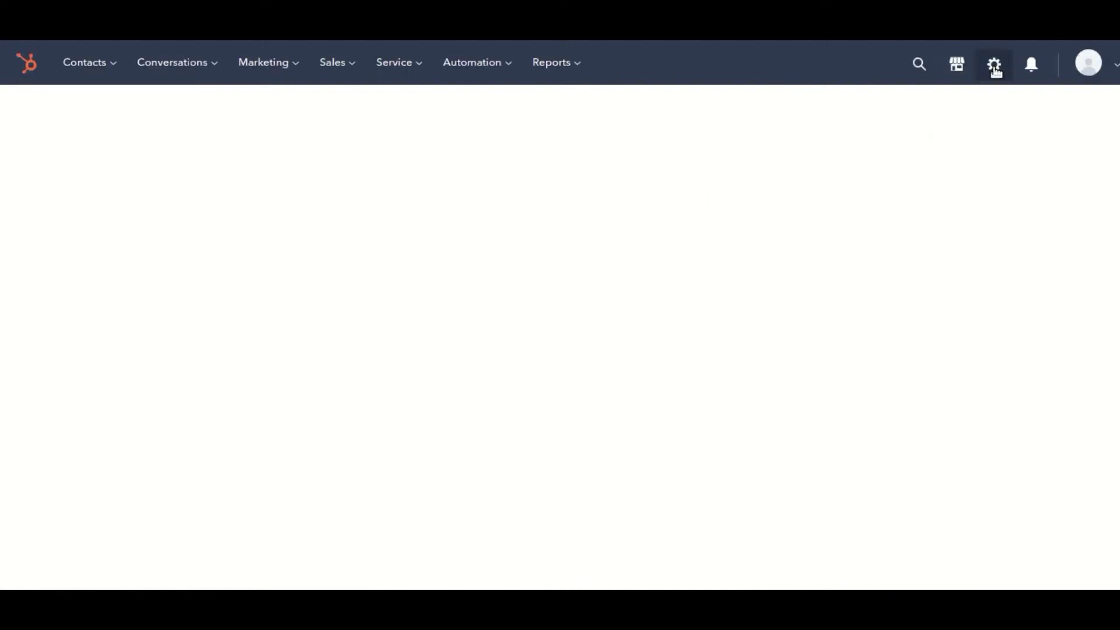
- Create a new HubSpot API key under Settings > Integrations and copy it
click(996, 64)
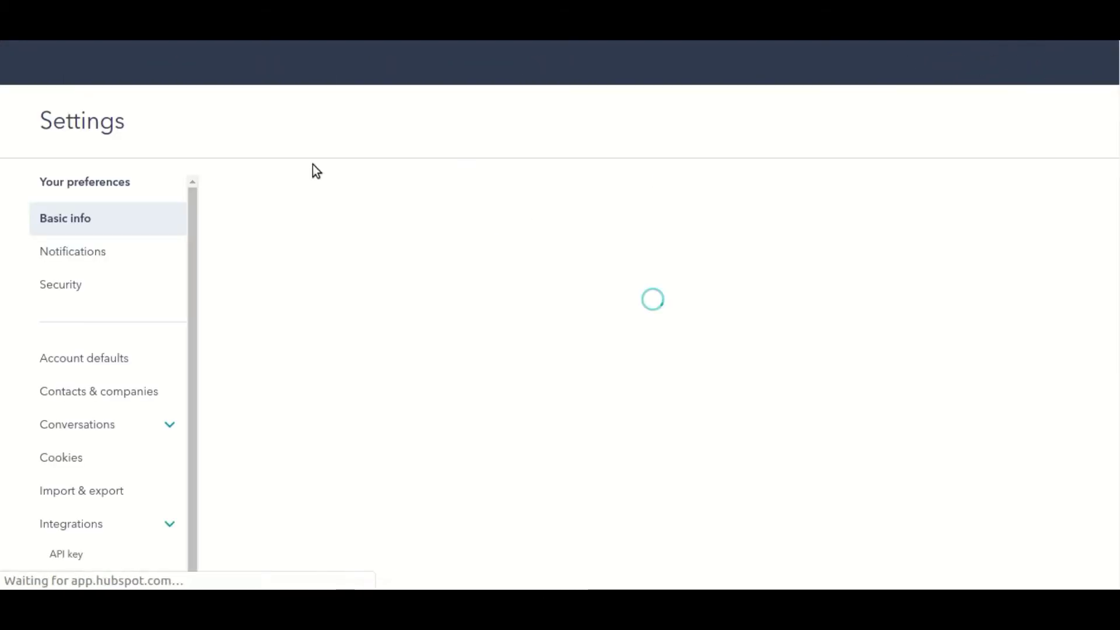
scroll(100, 314, down, 3)
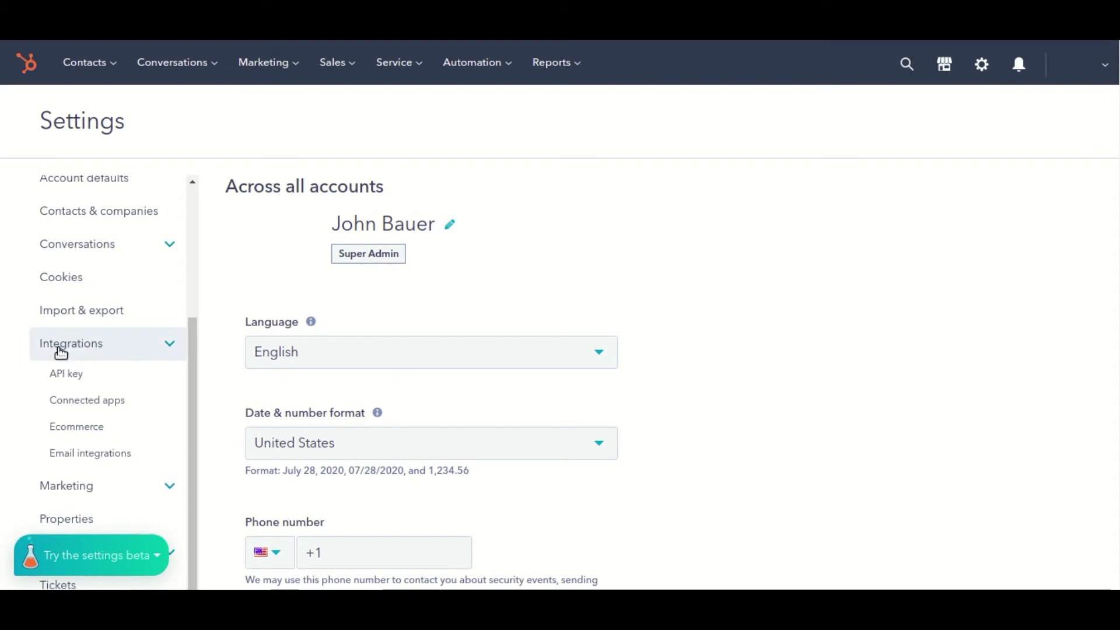
click(68, 374)
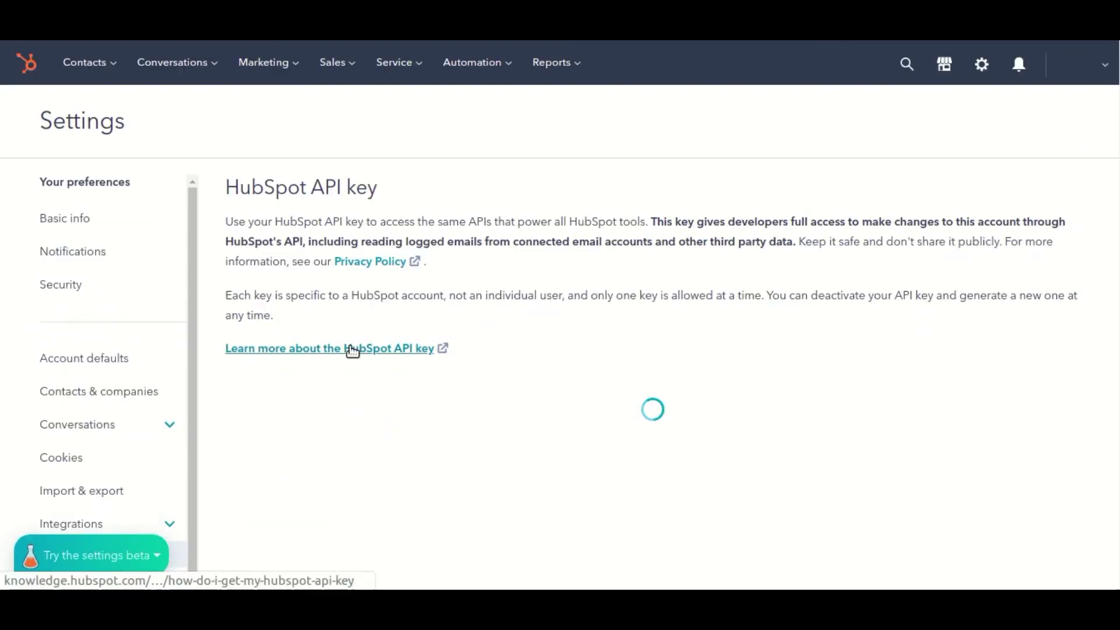
scroll(607, 369, down, 2)
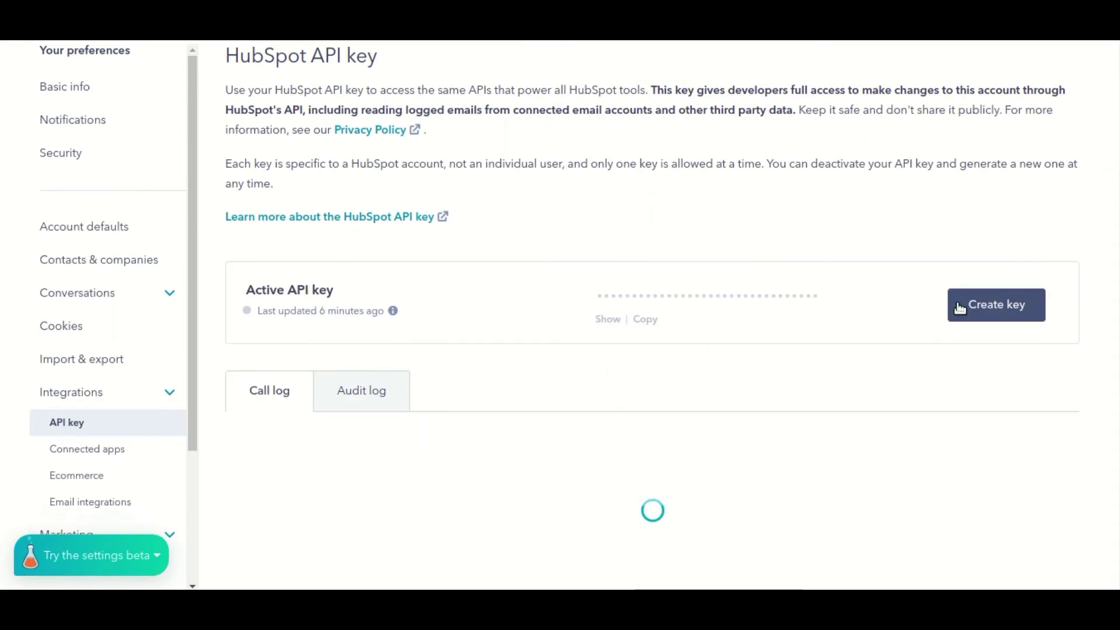
click(986, 304)
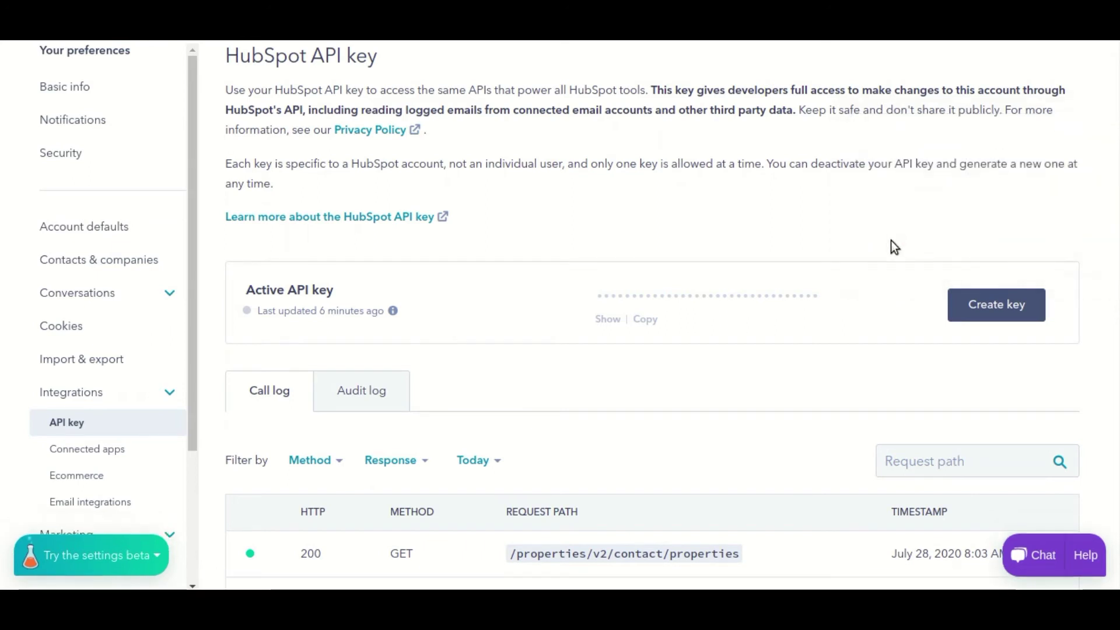
click(647, 320)
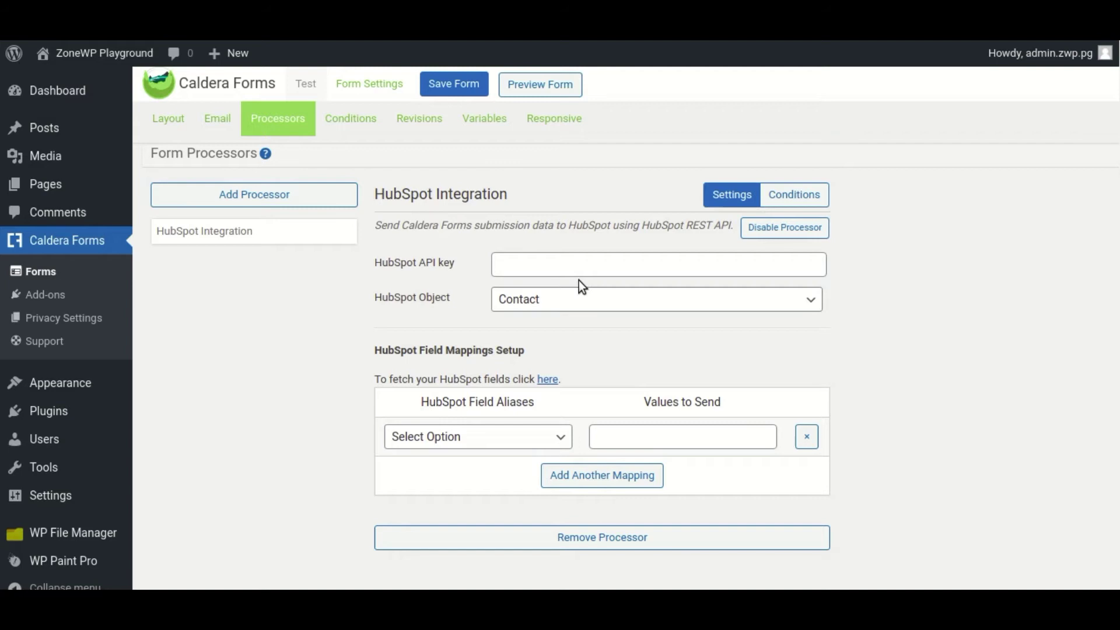
click(576, 262)
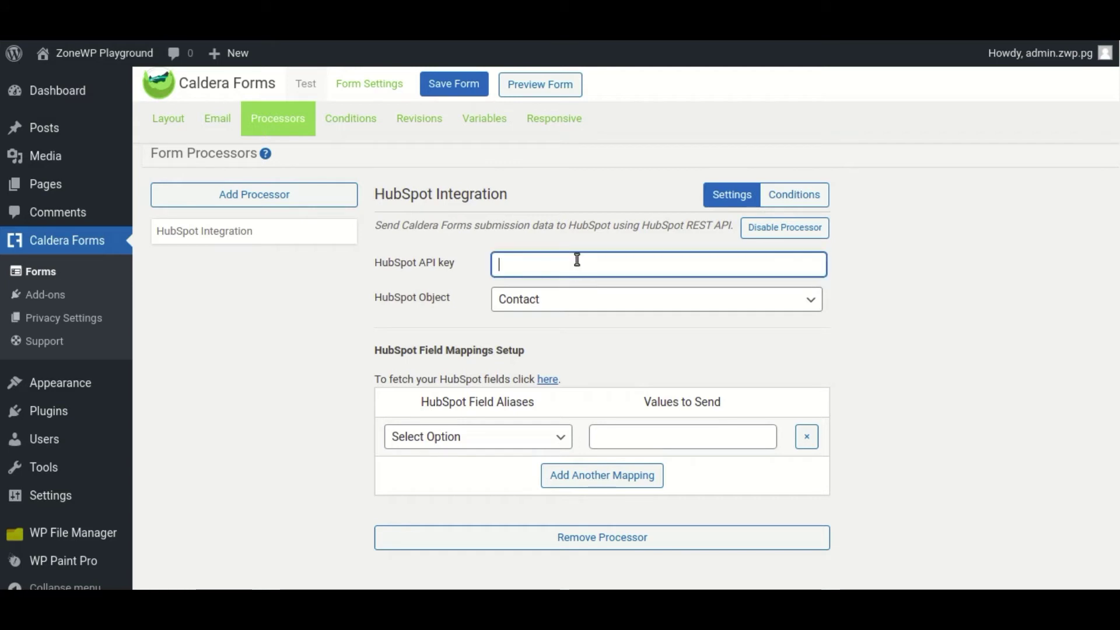
- Paste the API key, load HubSpot fields, and map First Name to %first_name%
key(ctrl+v)
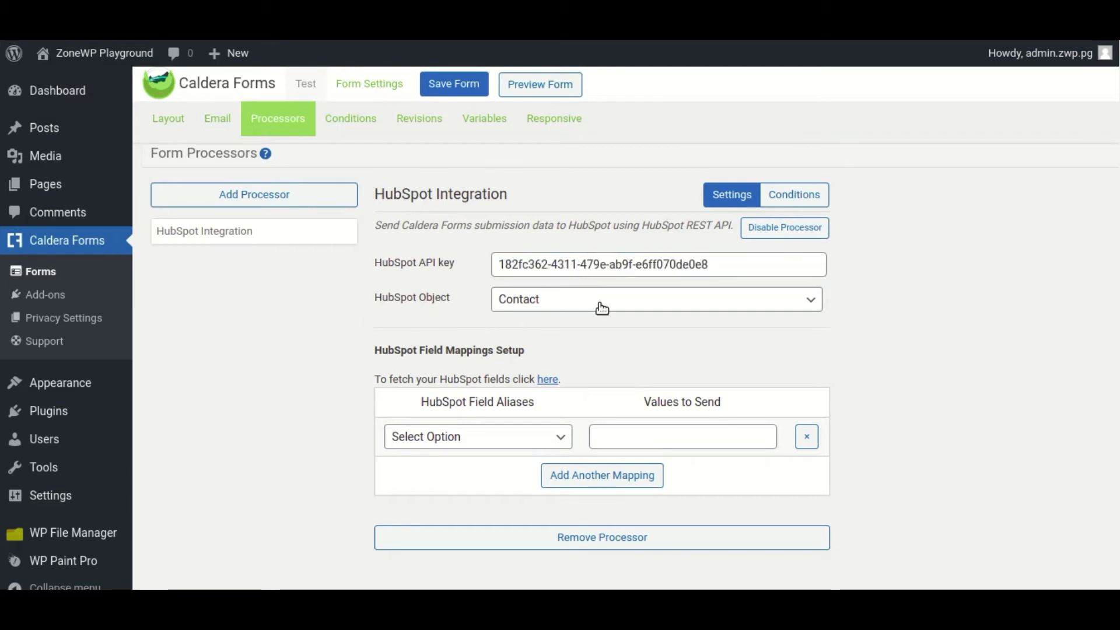
scroll(605, 312, down, 1)
click(544, 355)
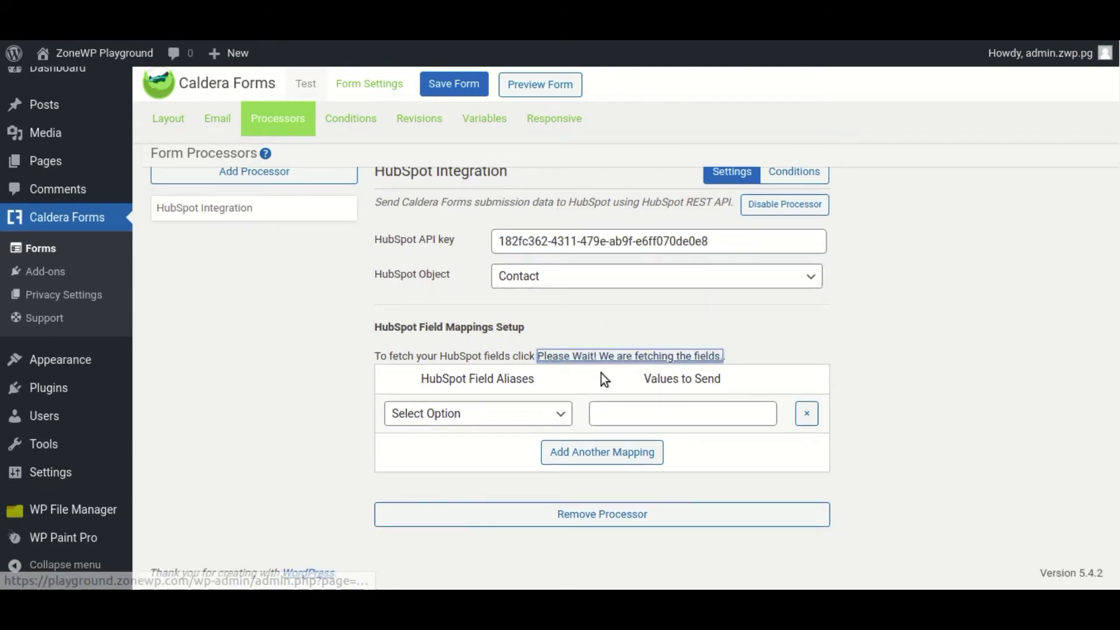
click(500, 416)
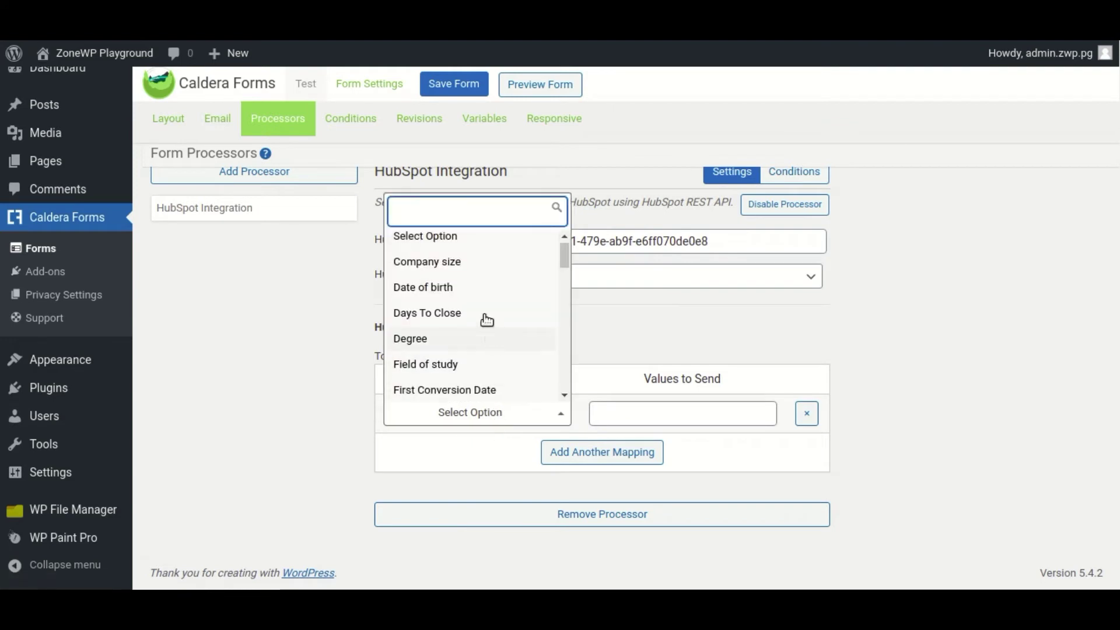
text(firs)
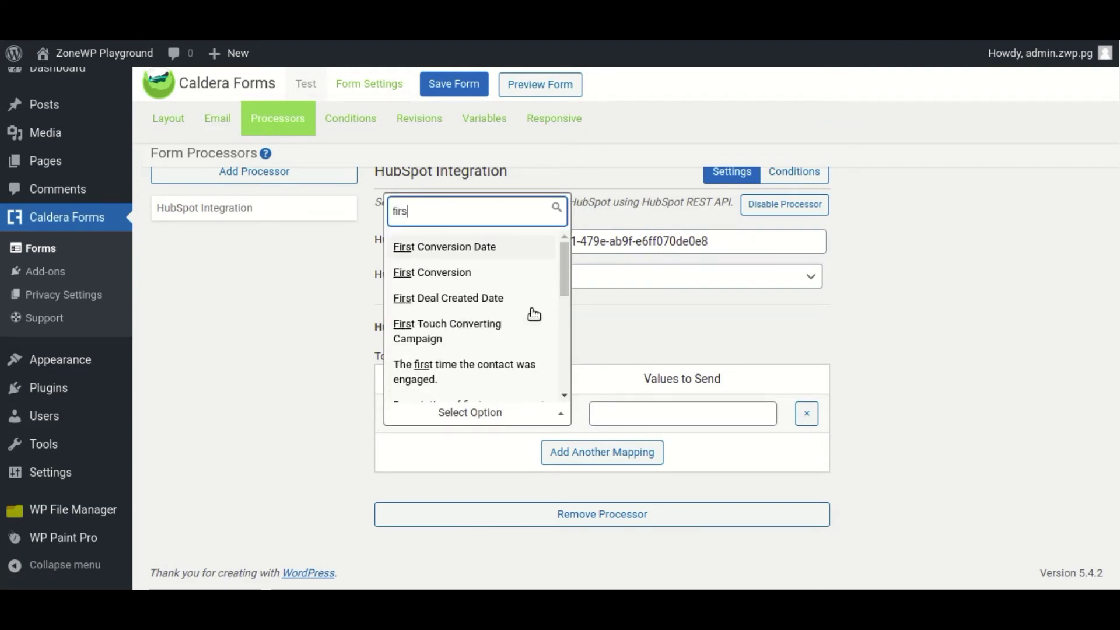
text(t name)
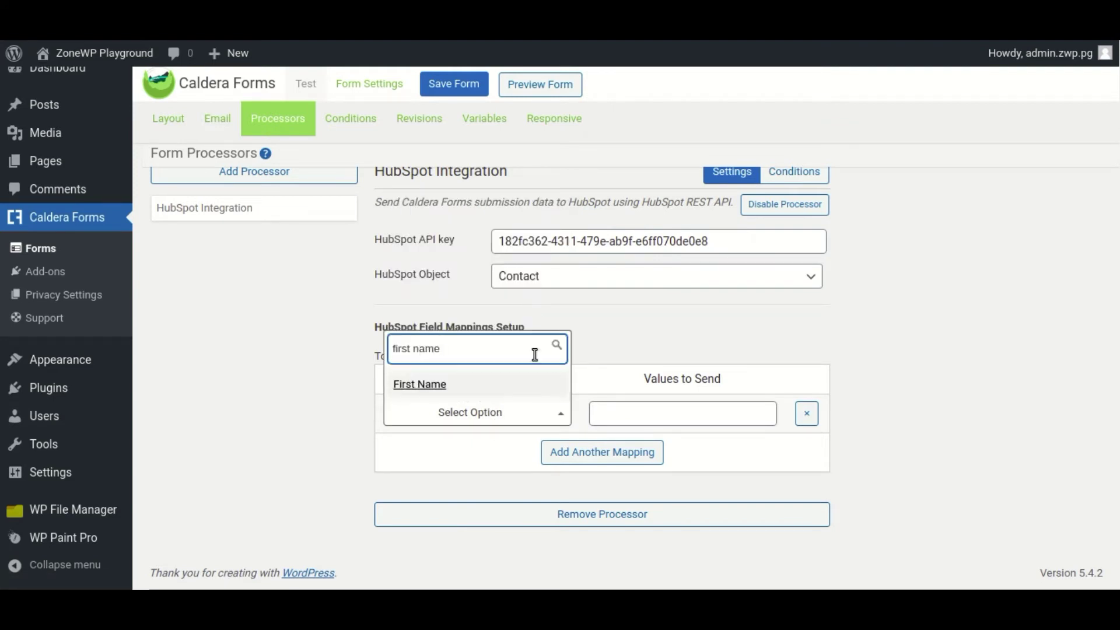
key(Return)
click(715, 412)
click(716, 466)
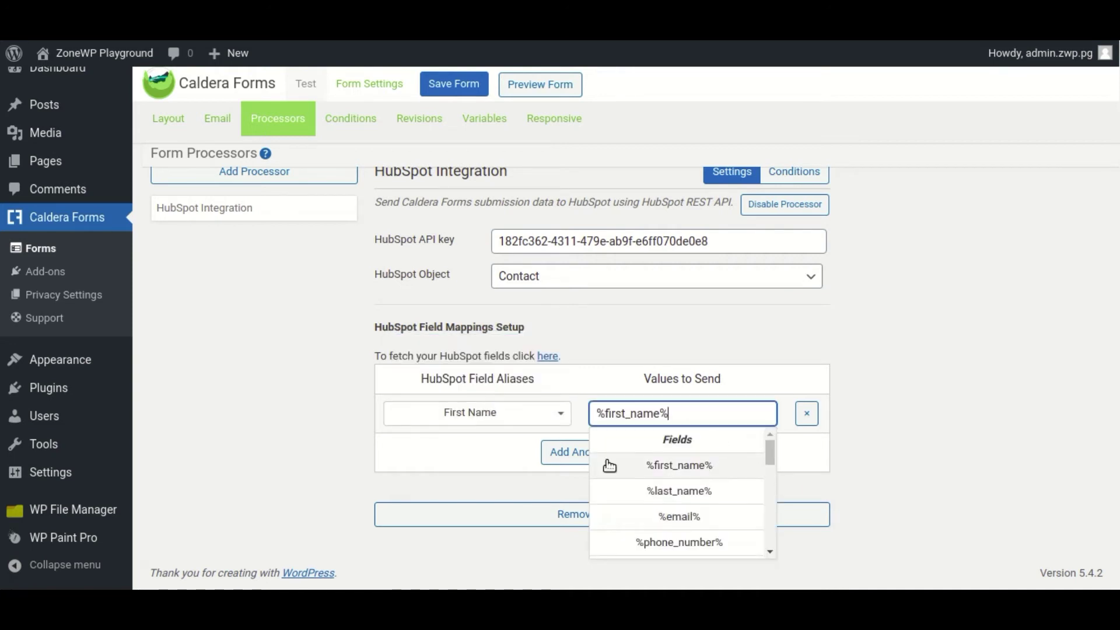
- Add a mapping row sending %last_name% to HubSpot's Last Name
click(558, 457)
click(501, 455)
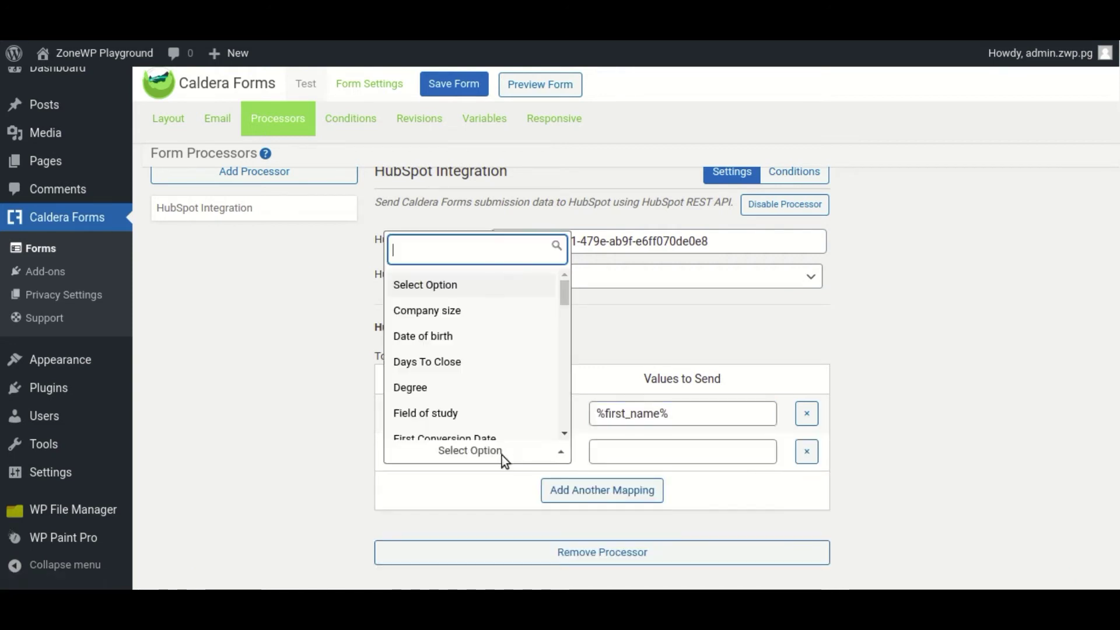
text(last name)
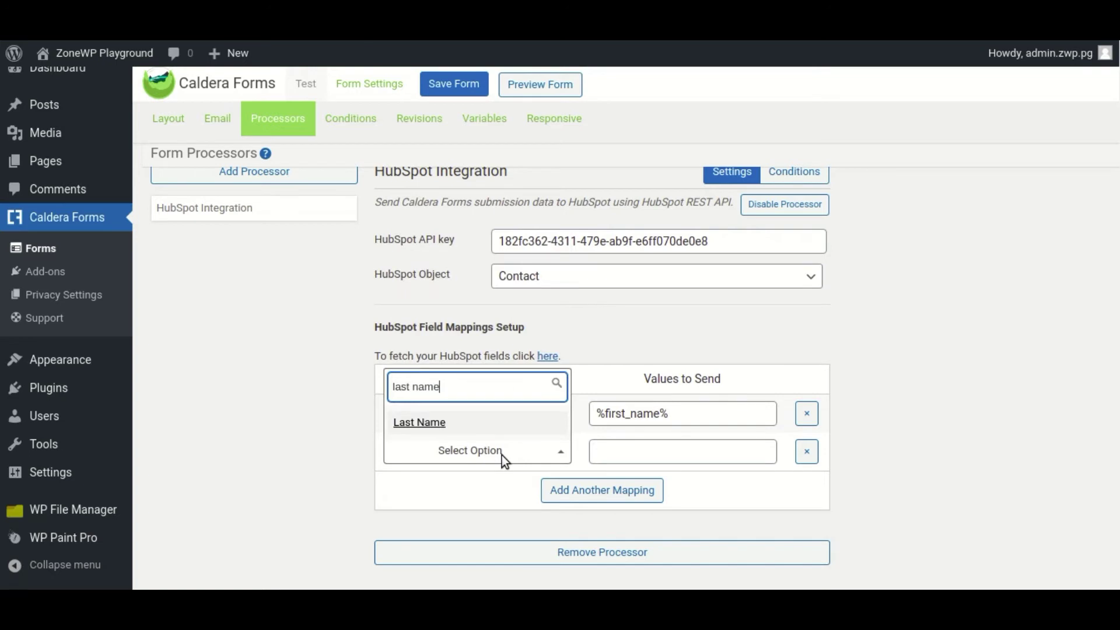
click(491, 424)
click(692, 454)
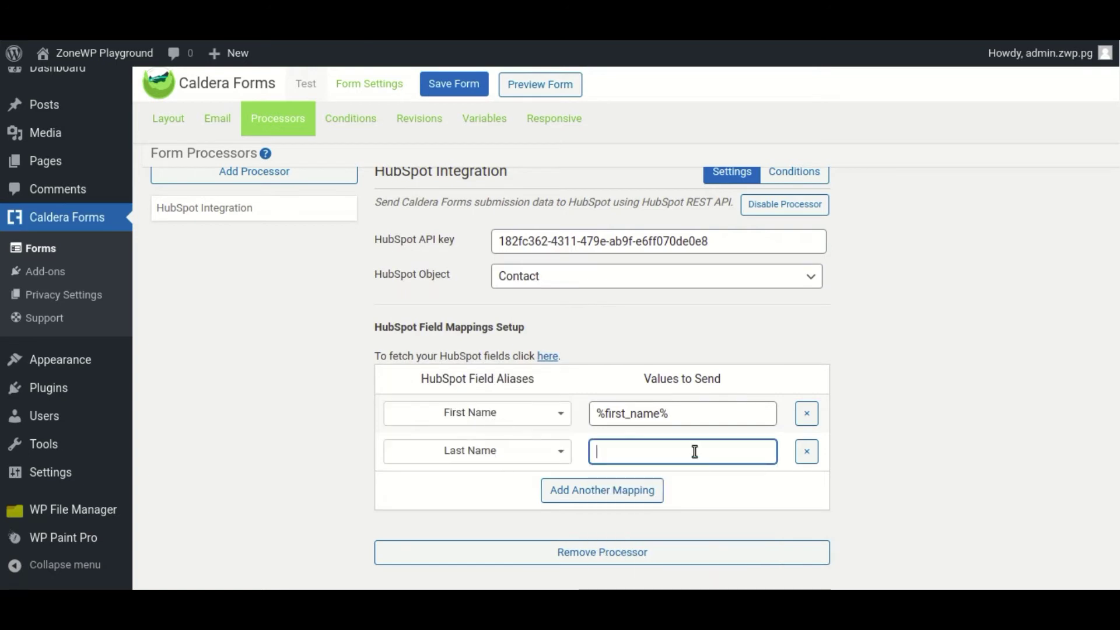
click(706, 528)
- Map HubSpot's Email property to %email% and add a fourth mapping row
click(551, 489)
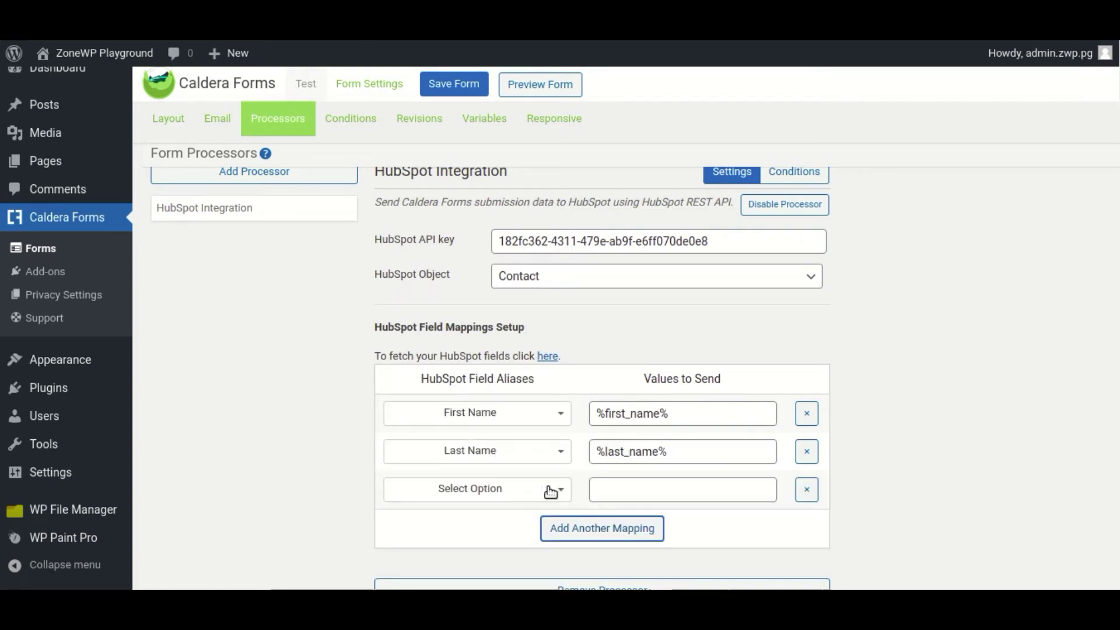
click(496, 493)
text(email)
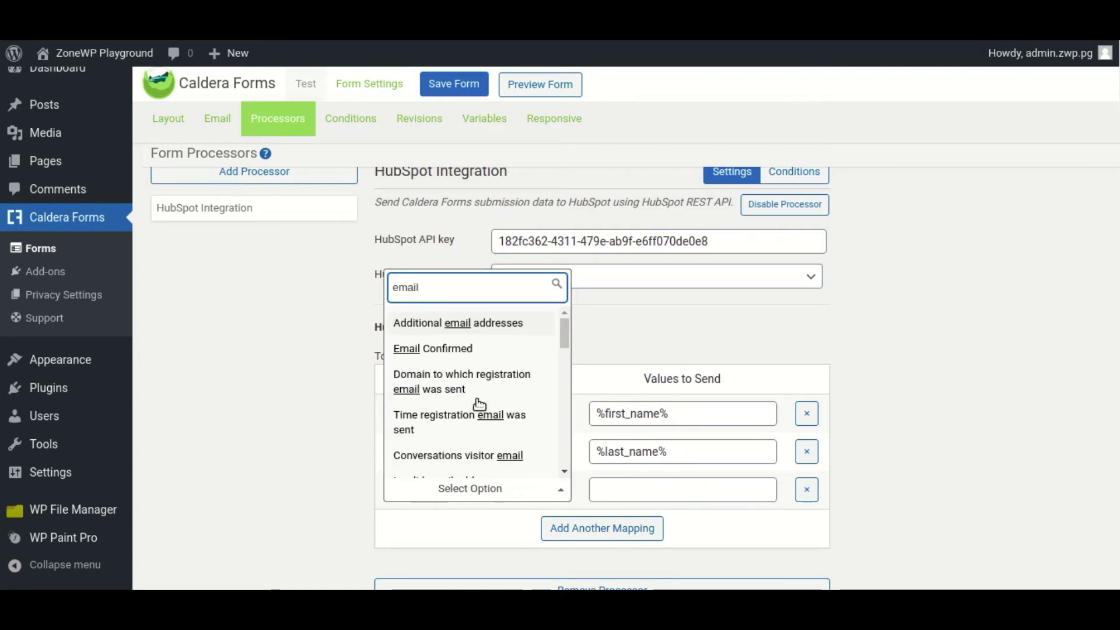
scroll(479, 403, down, 6)
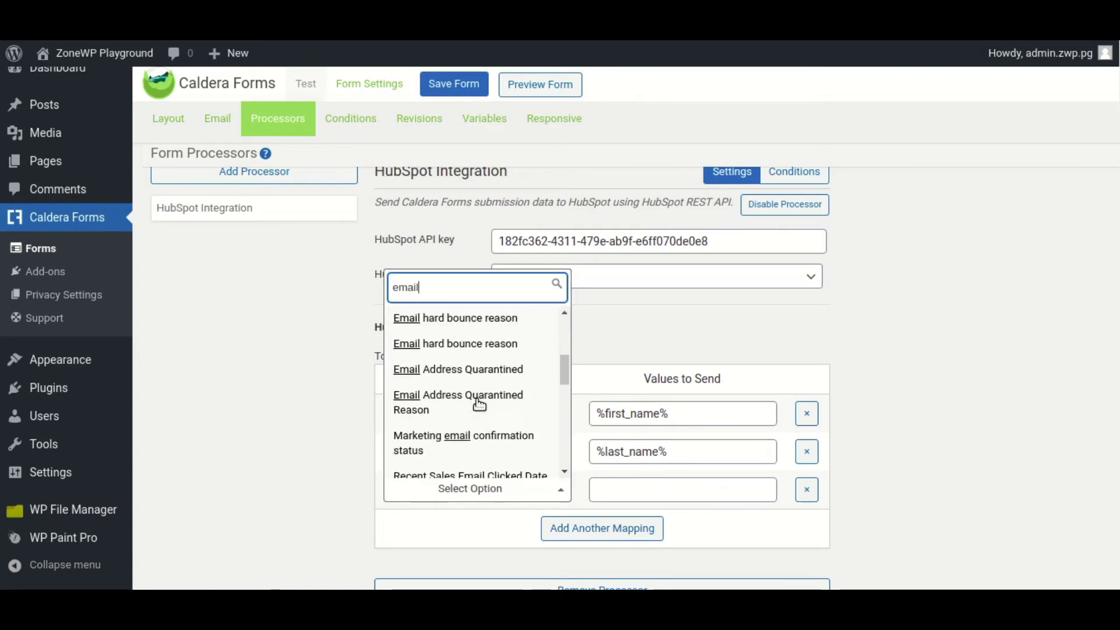
scroll(480, 403, down, 3)
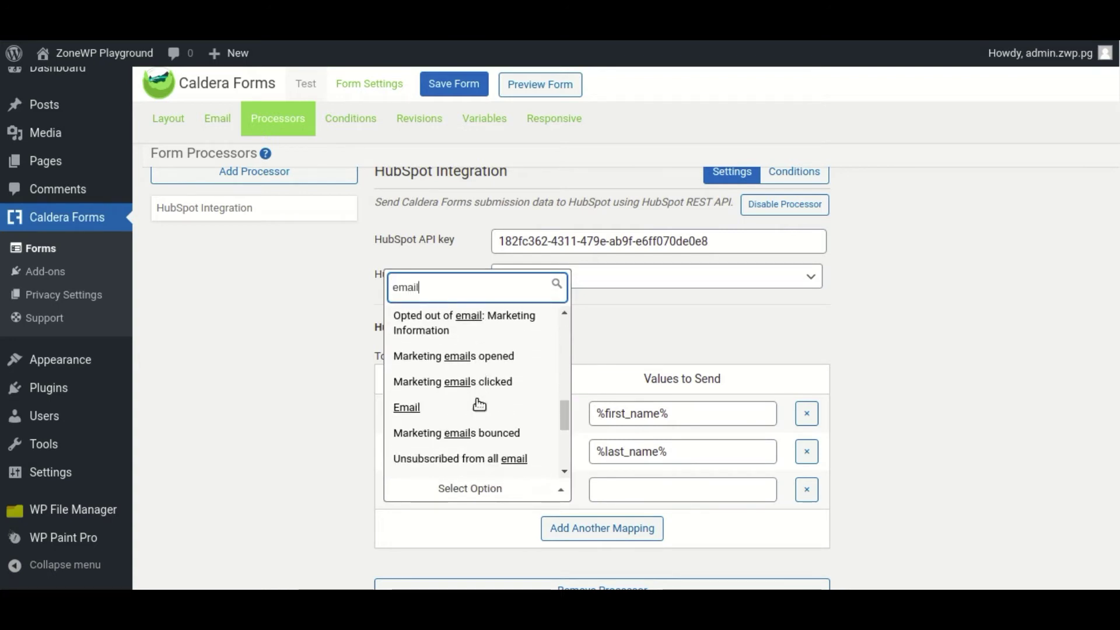
click(475, 401)
click(646, 491)
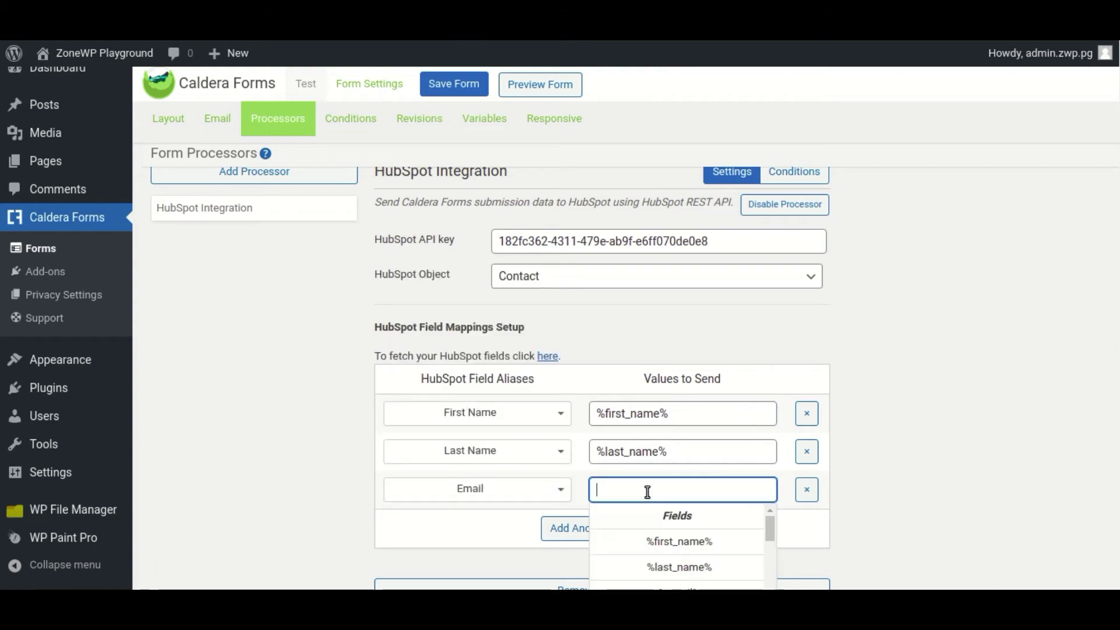
scroll(681, 526, down, 1)
click(689, 543)
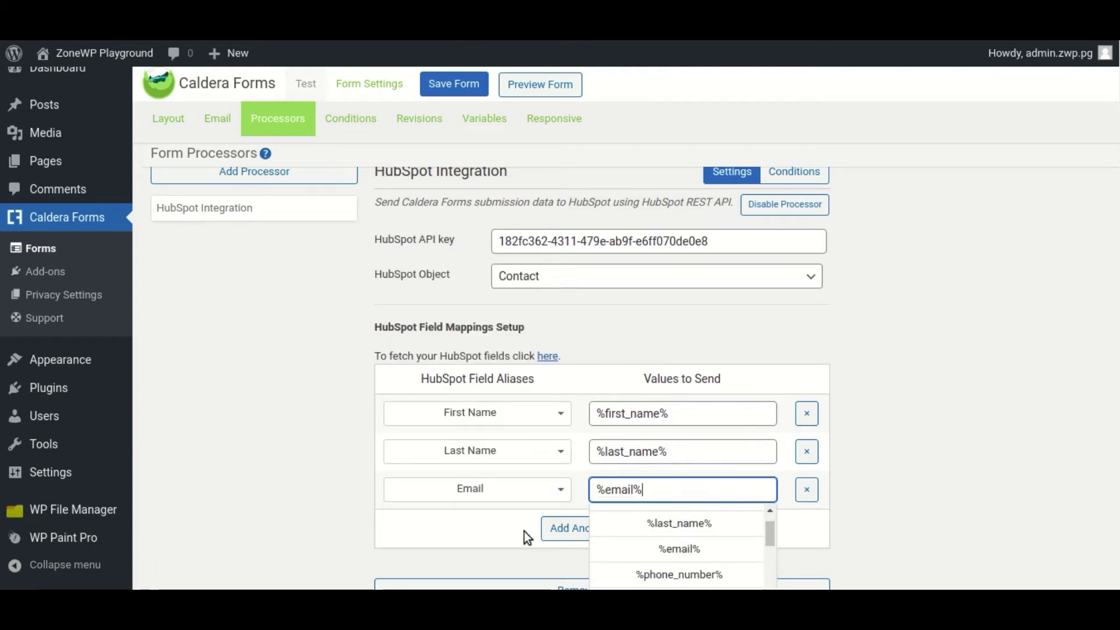
click(592, 526)
scroll(573, 359, down, 2)
click(503, 426)
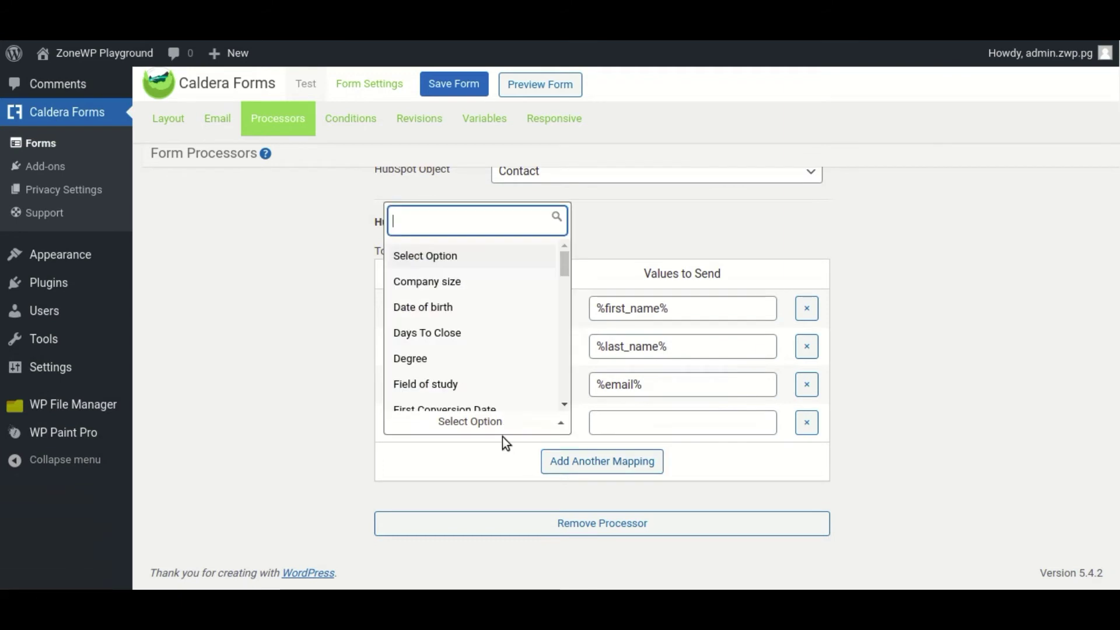
- Map HubSpot's Phone Number property to %phone_number% in the fourth row
text(Phone )
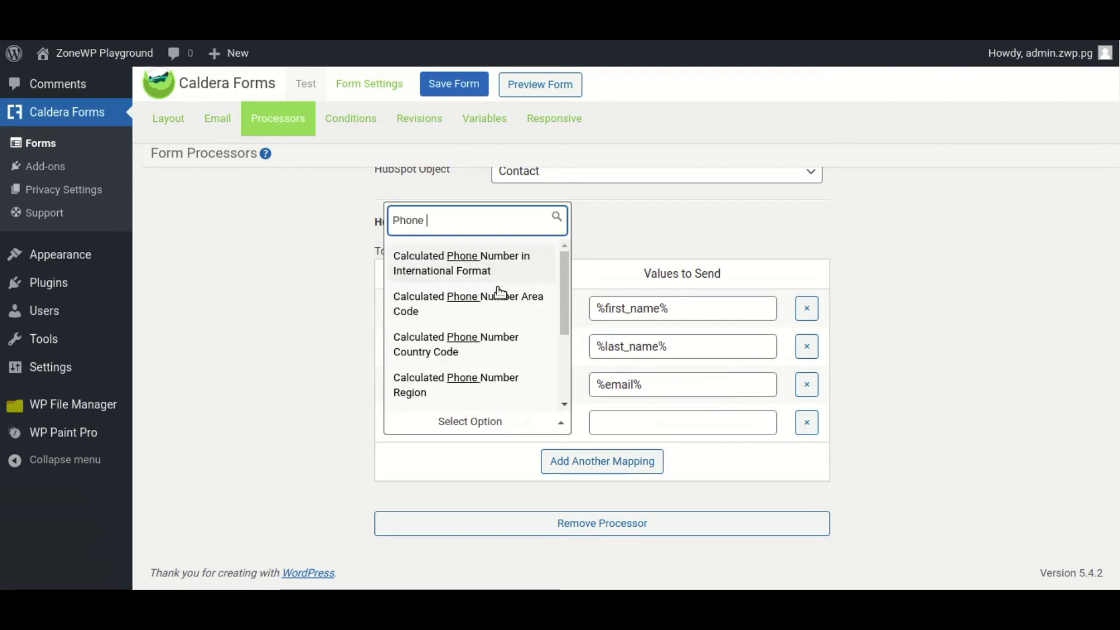
text(Number)
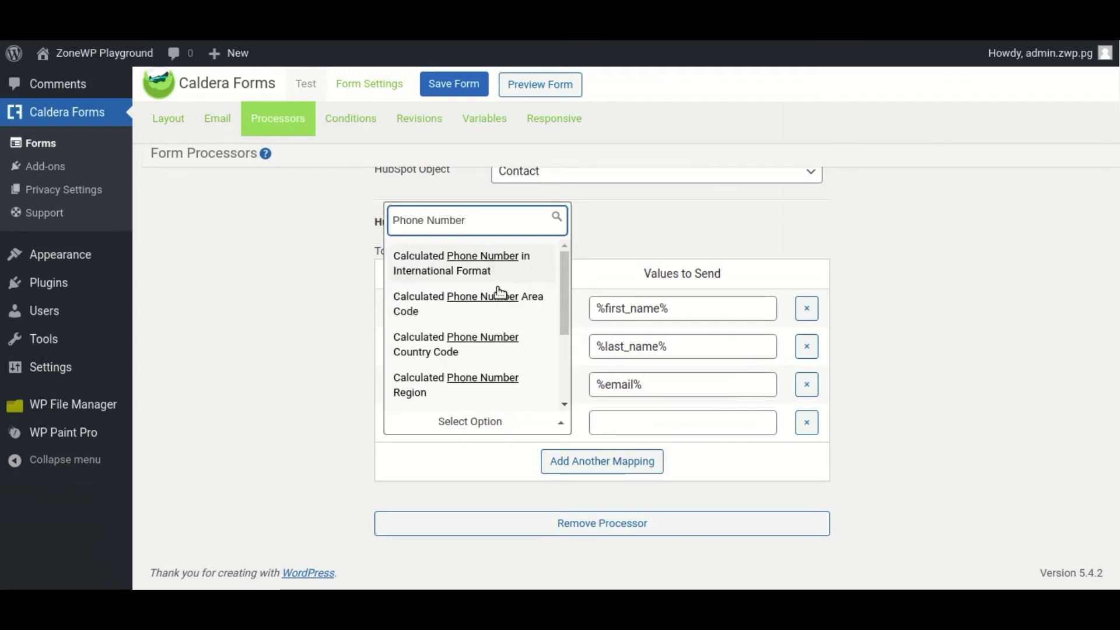
scroll(499, 290, down, 2)
click(512, 395)
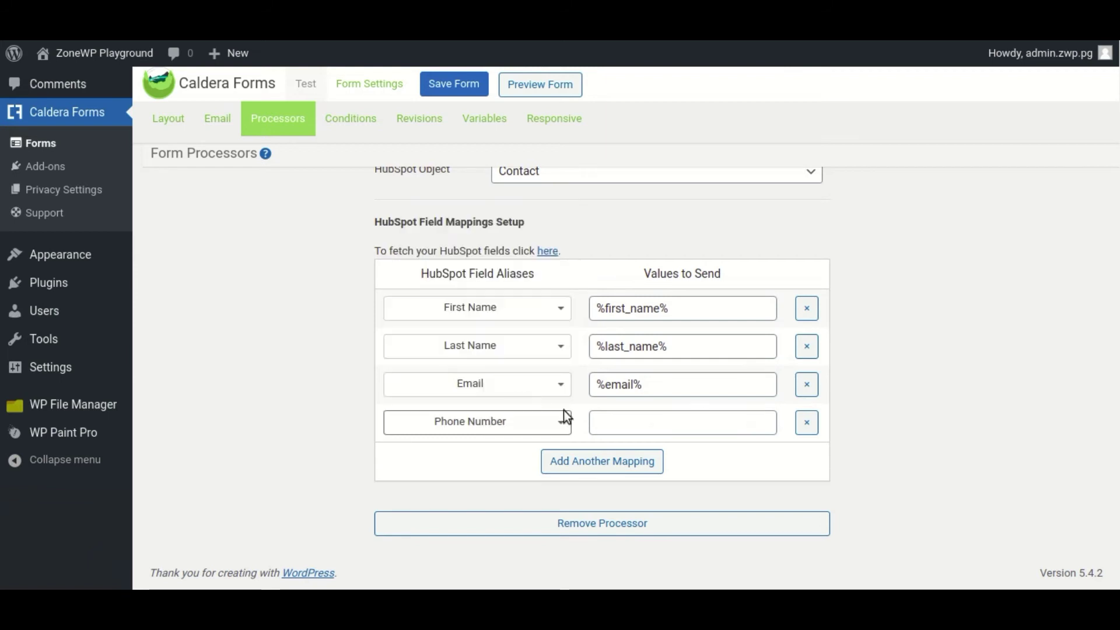
click(645, 426)
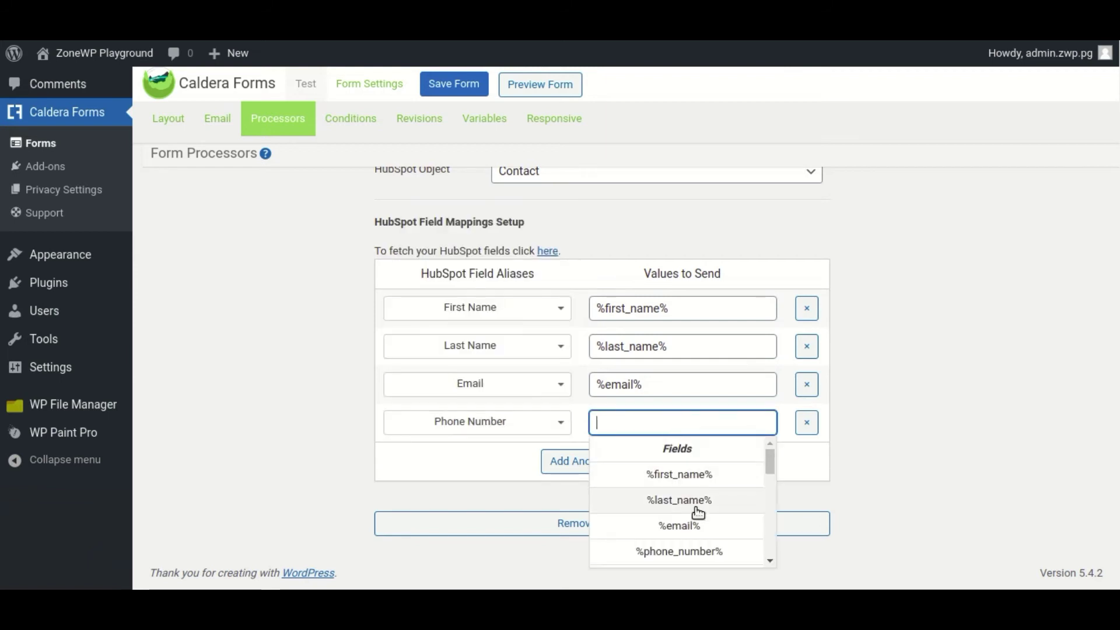
scroll(700, 507, down, 1)
click(700, 506)
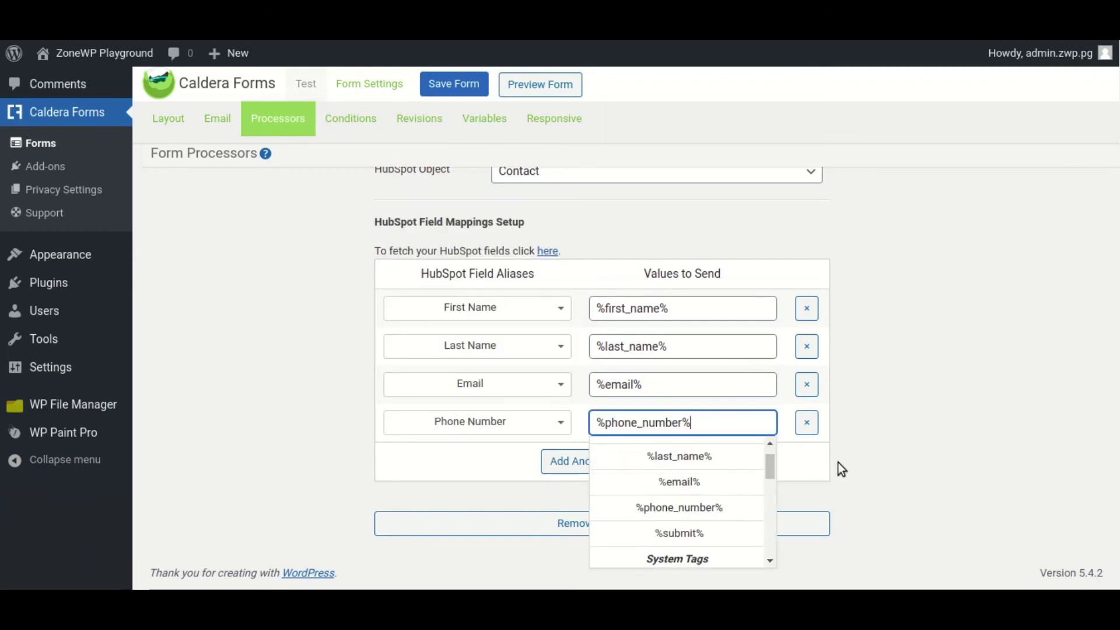
click(790, 445)
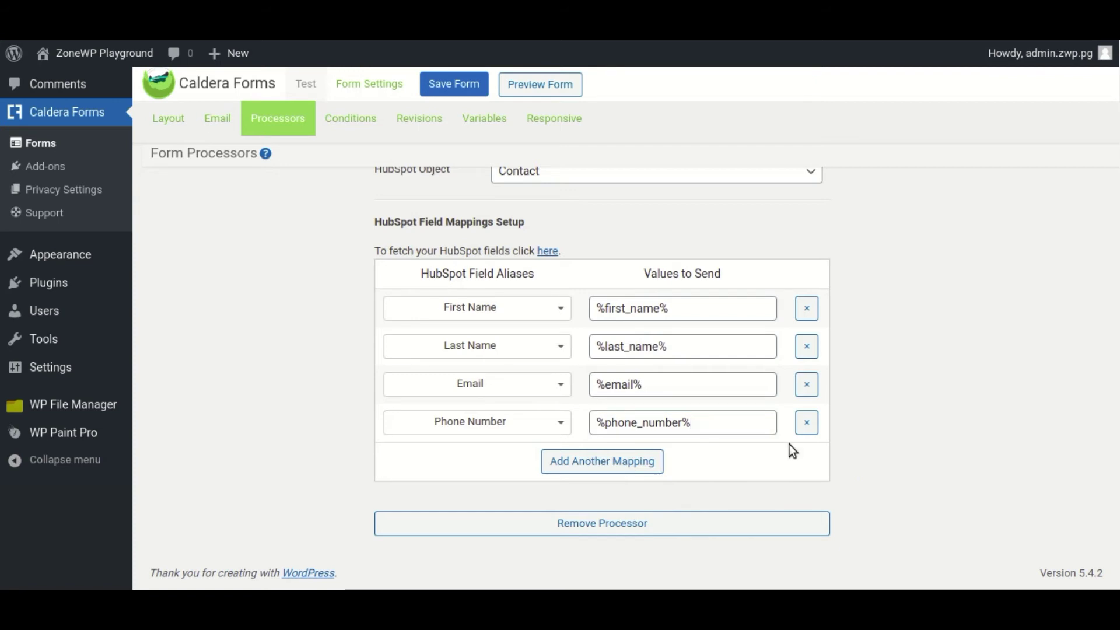
- Remove the extra empty fifth mapping row, save the form, and preview it
click(566, 456)
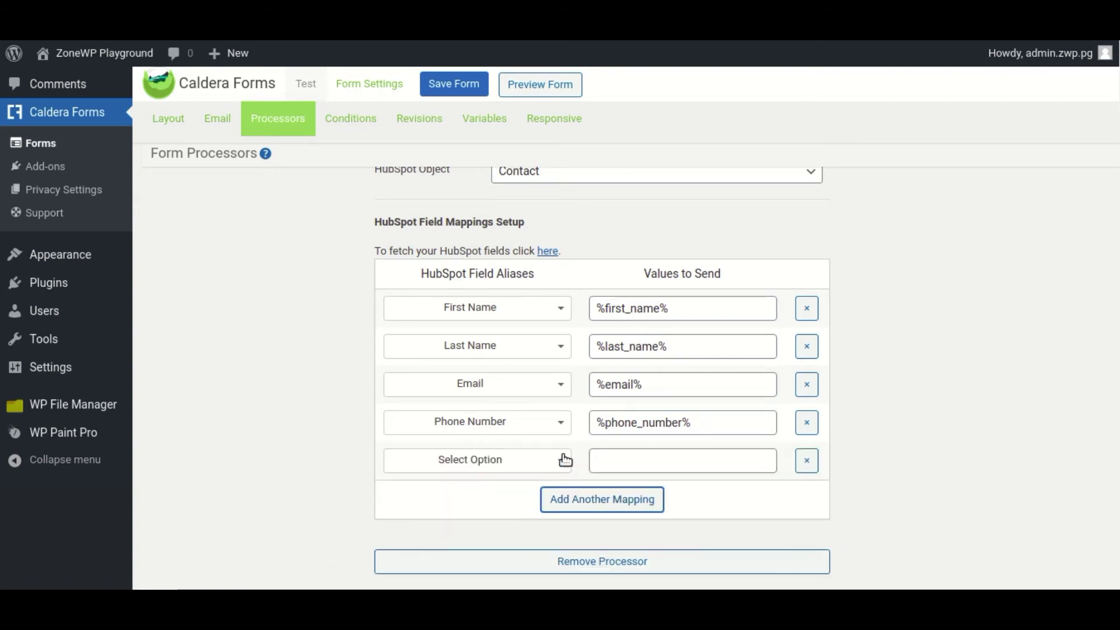
click(523, 461)
text(Sum)
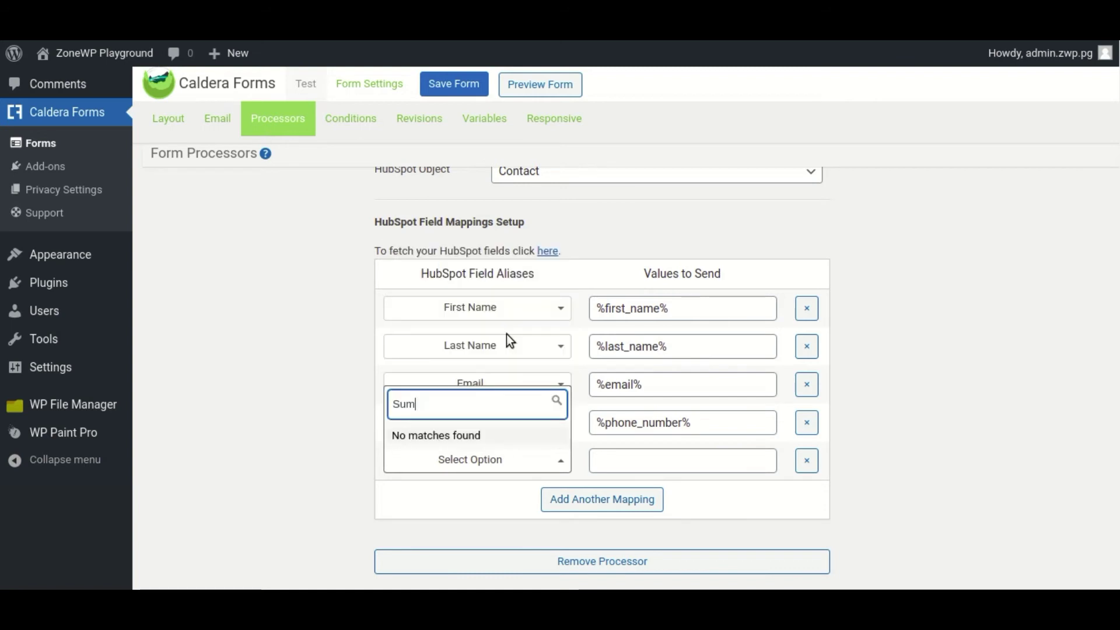
key(BackSpace)
text(bmit)
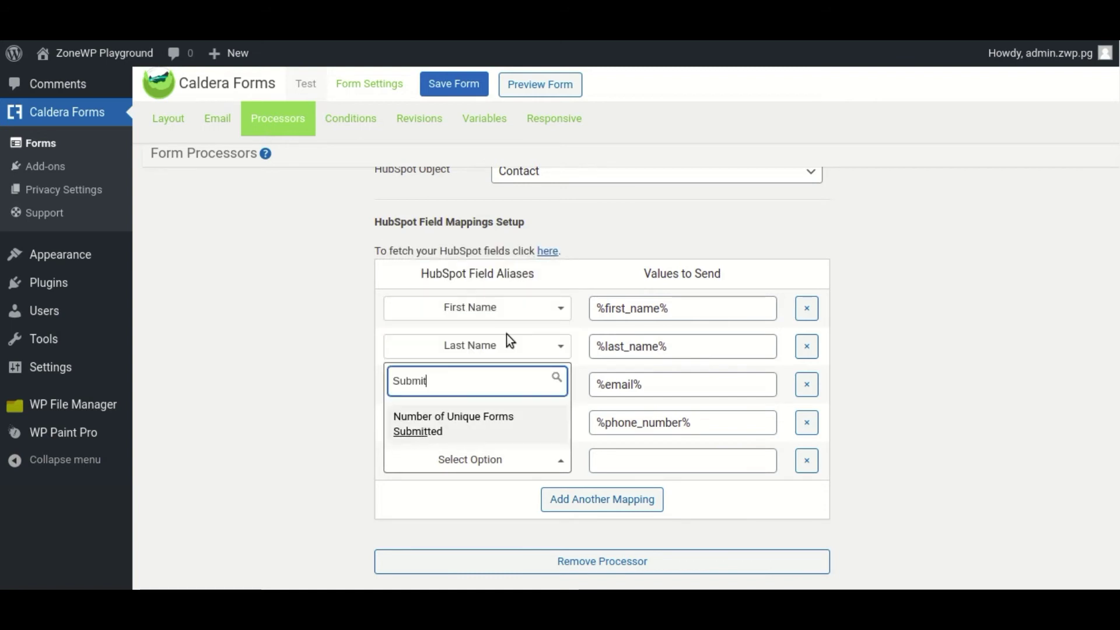
click(317, 406)
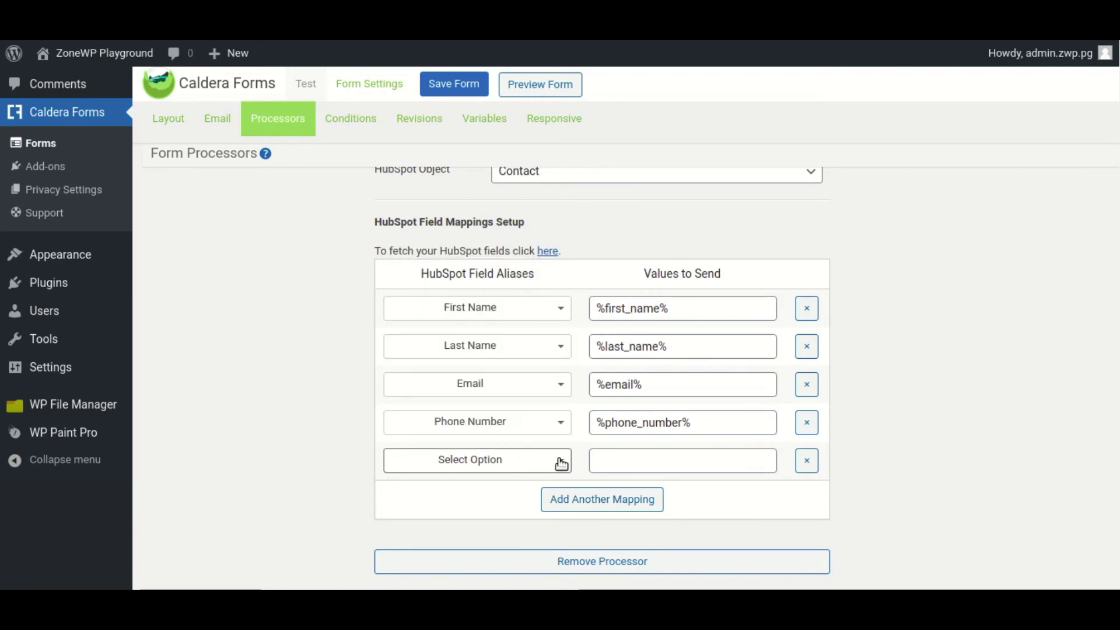
click(807, 462)
scroll(571, 385, up, 3)
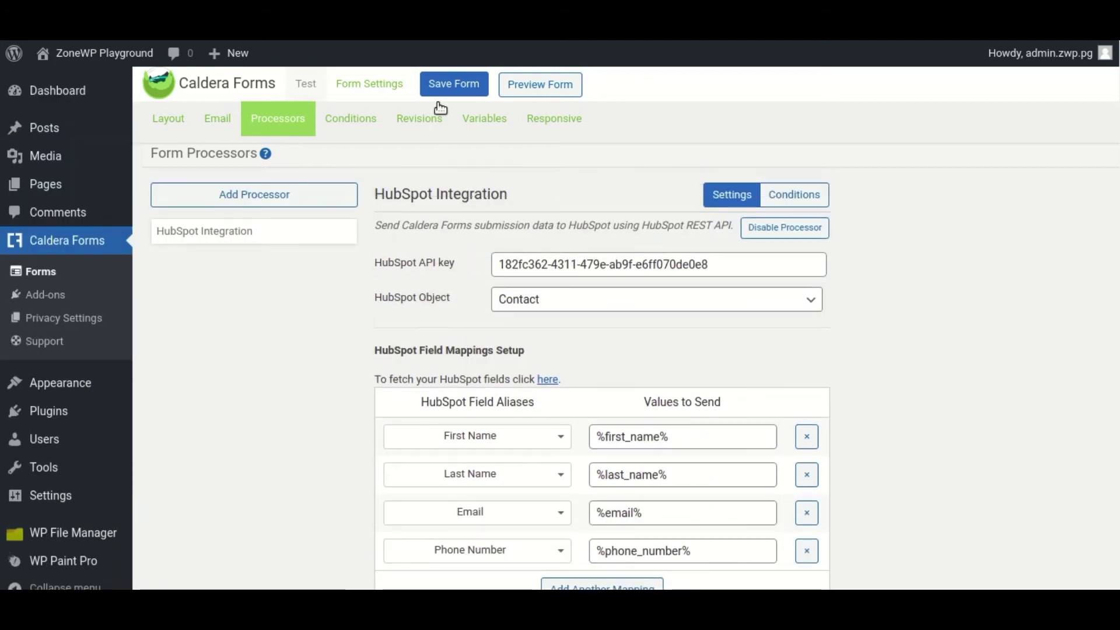
click(454, 83)
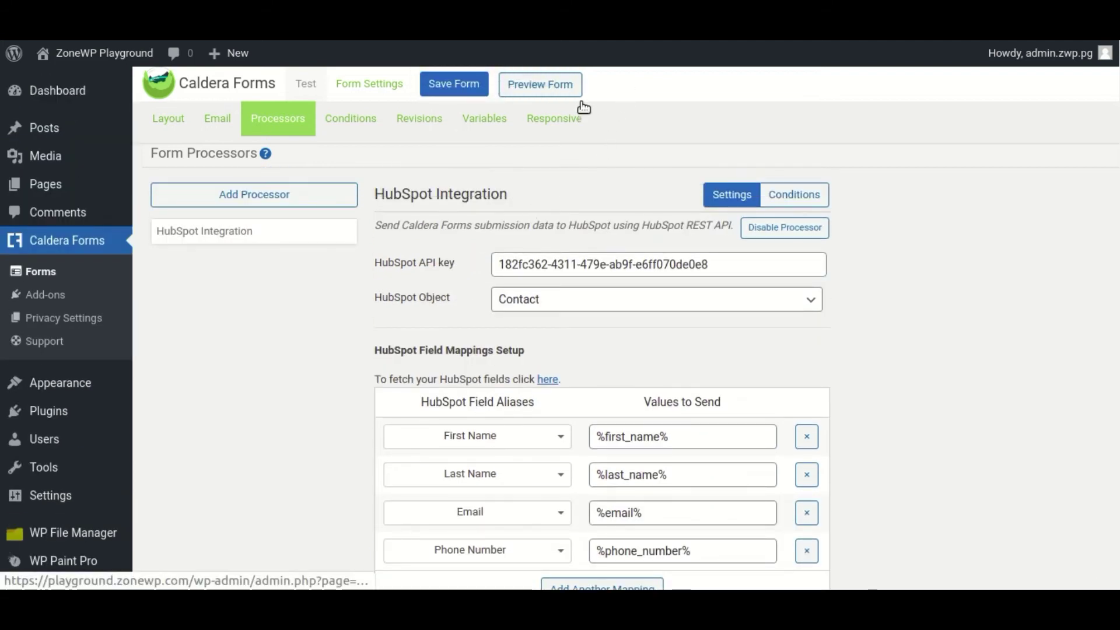
click(557, 86)
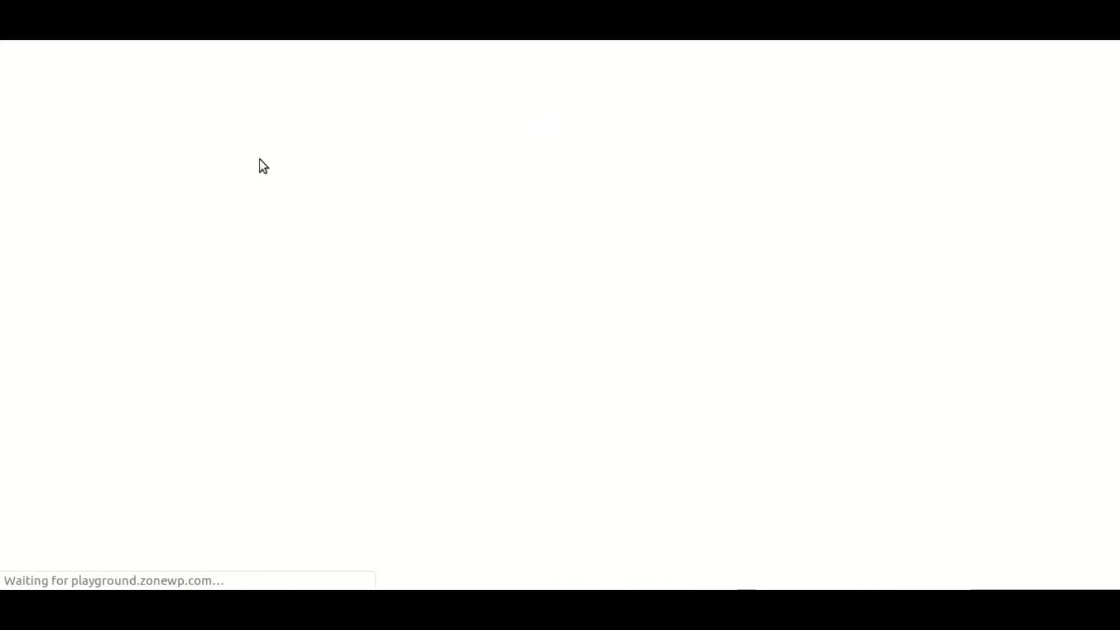
- Fill the previewed Test form with a sample contact's first name, e-mail address and phone number
scroll(284, 176, down, 5)
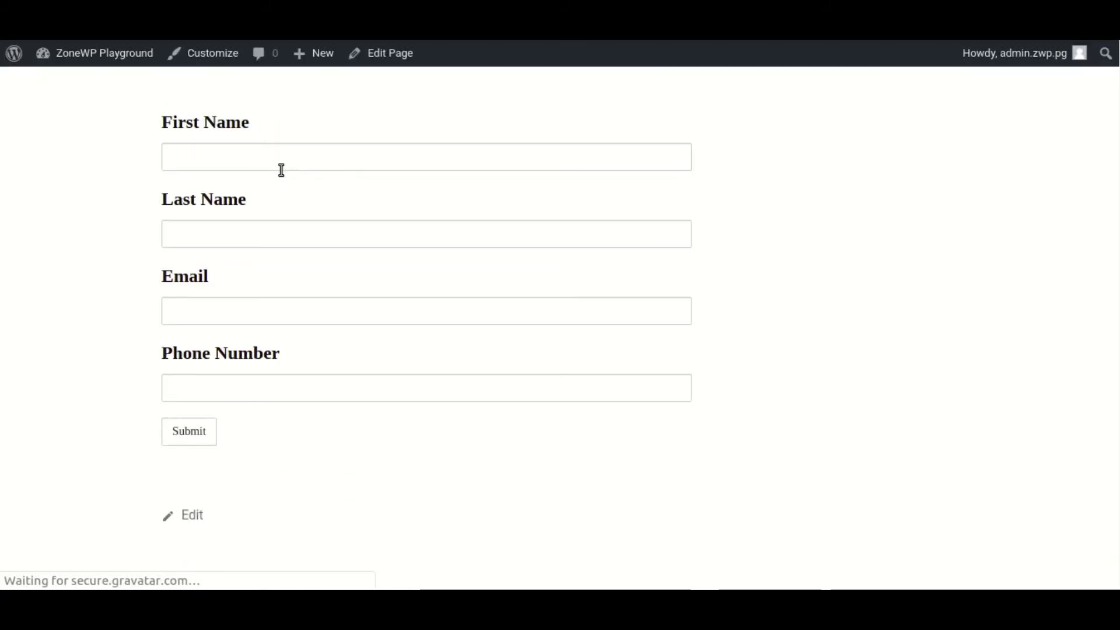
click(268, 165)
text(John)
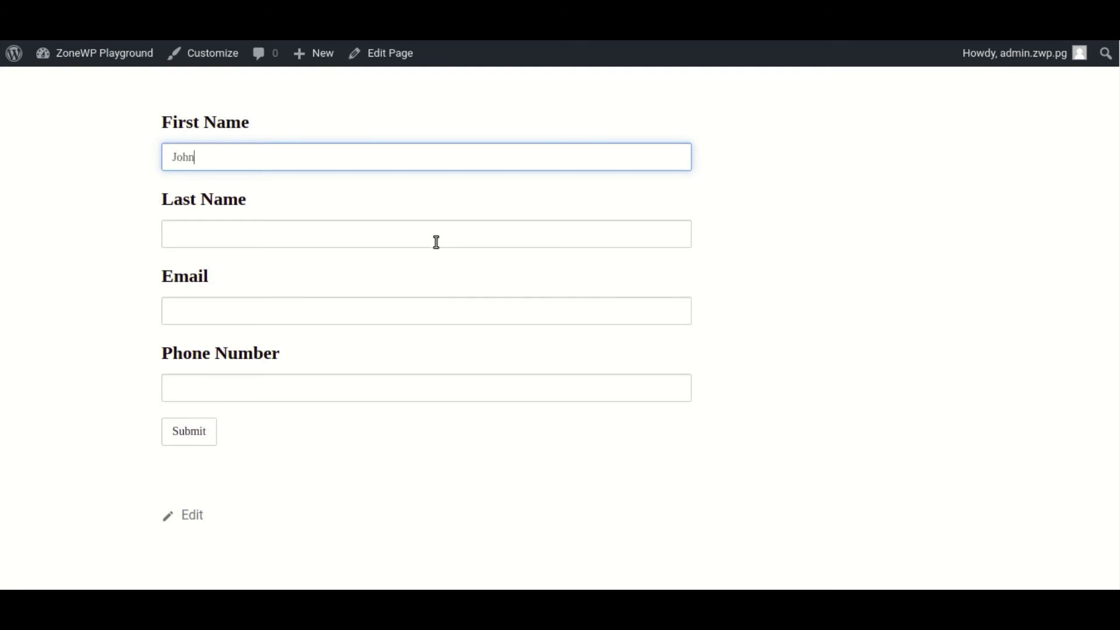
click(436, 242)
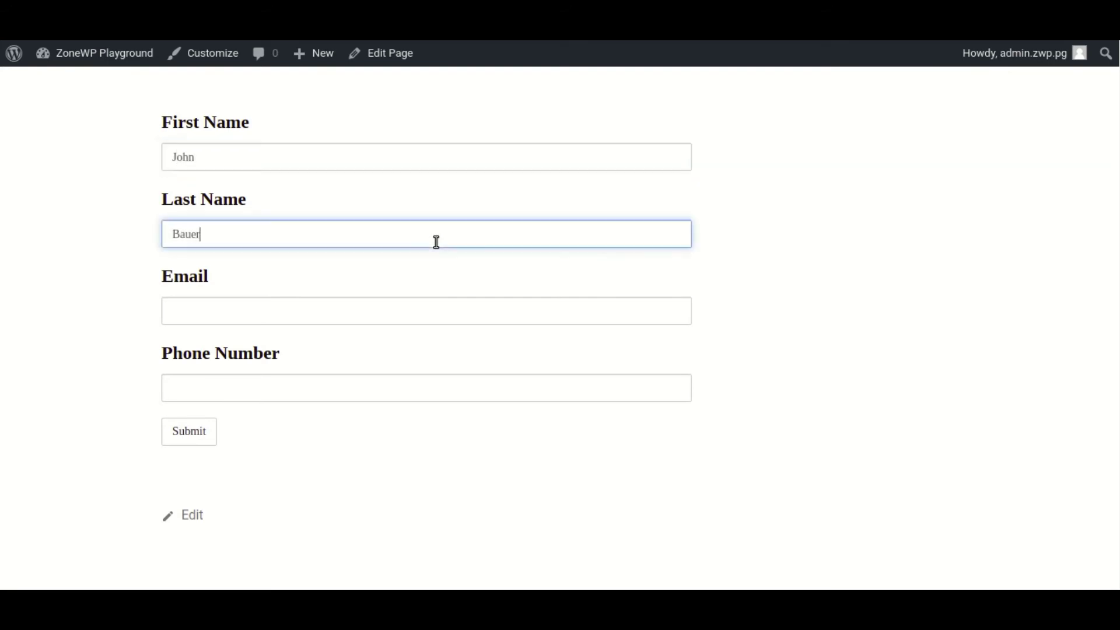
key(Tab)
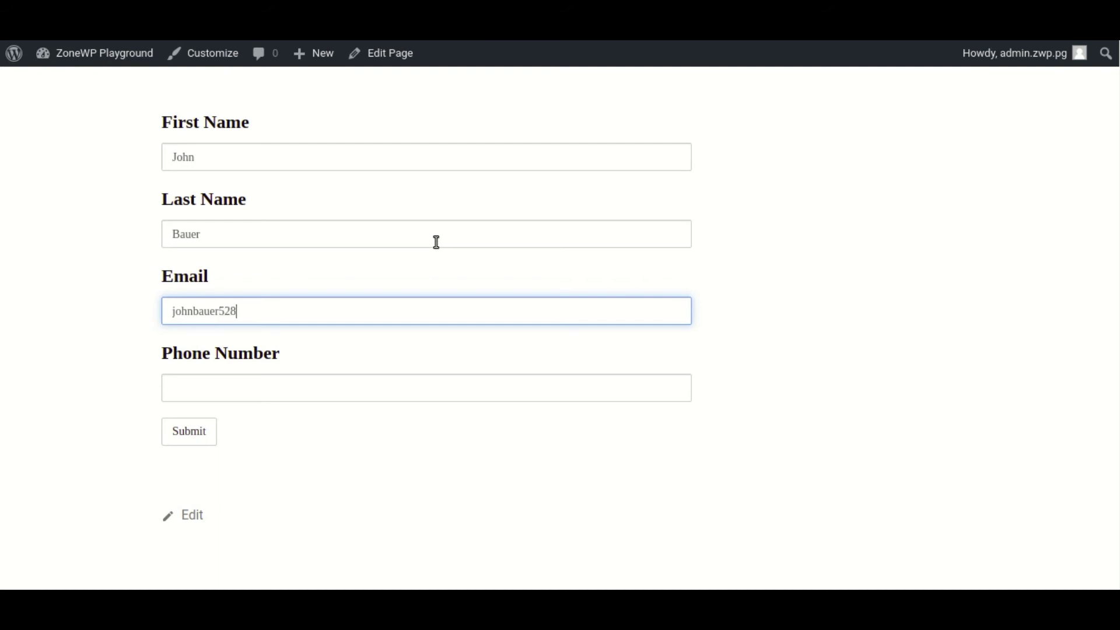
key(Tab)
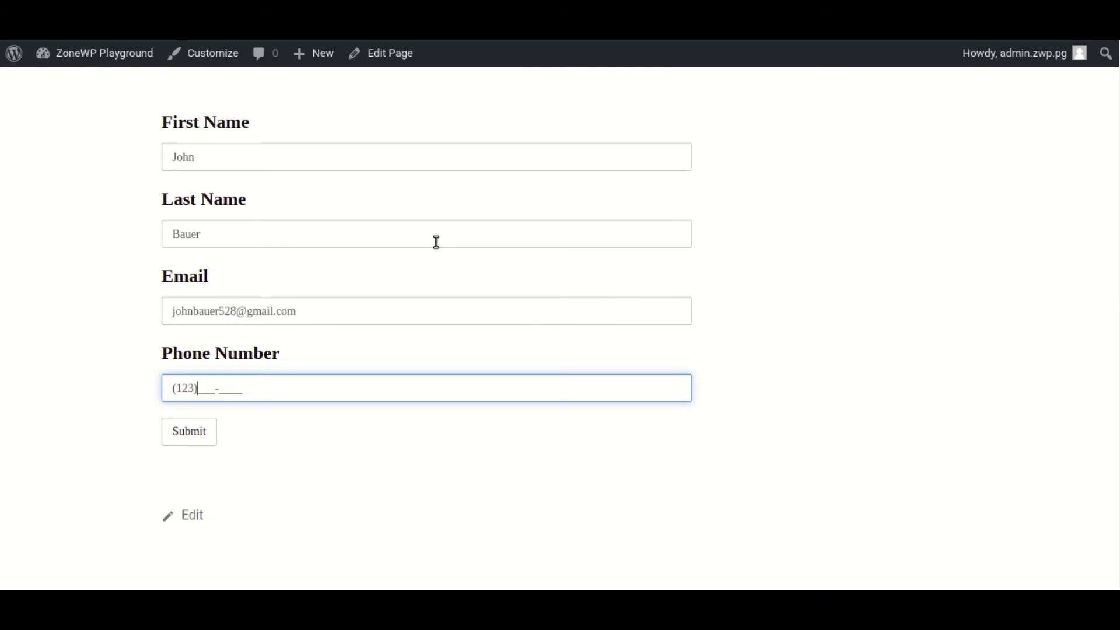
text(123)456-7890)
- Submit the test entry and check the success message
click(203, 436)
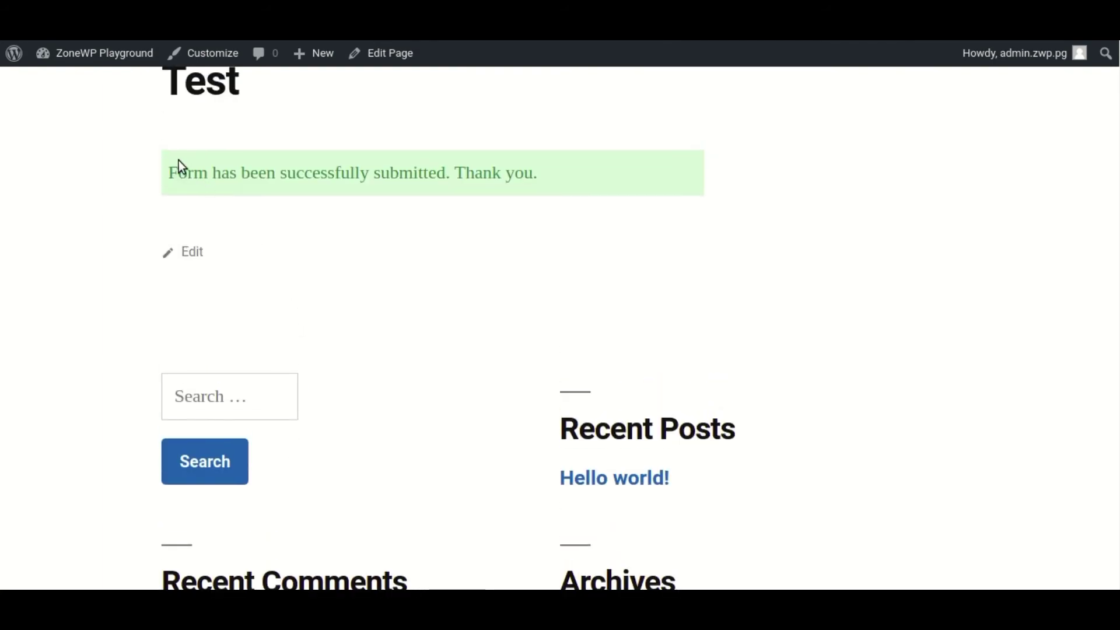
drag(165, 178, 512, 175)
click(557, 199)
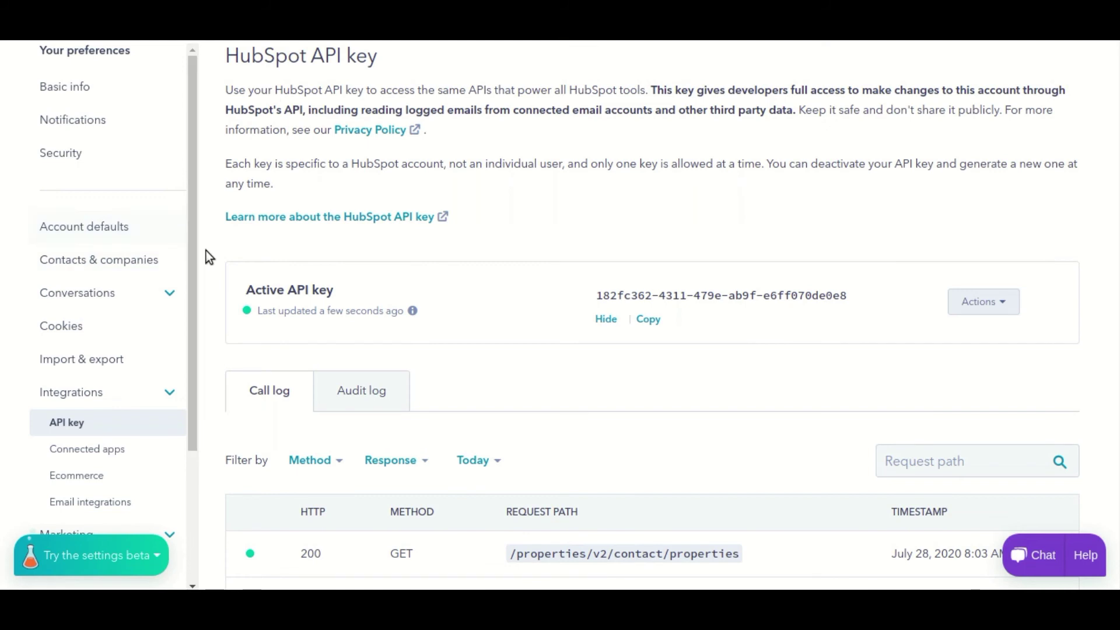
- Open HubSpot's Contacts list and view the existing contact's record
scroll(205, 245, up, 2)
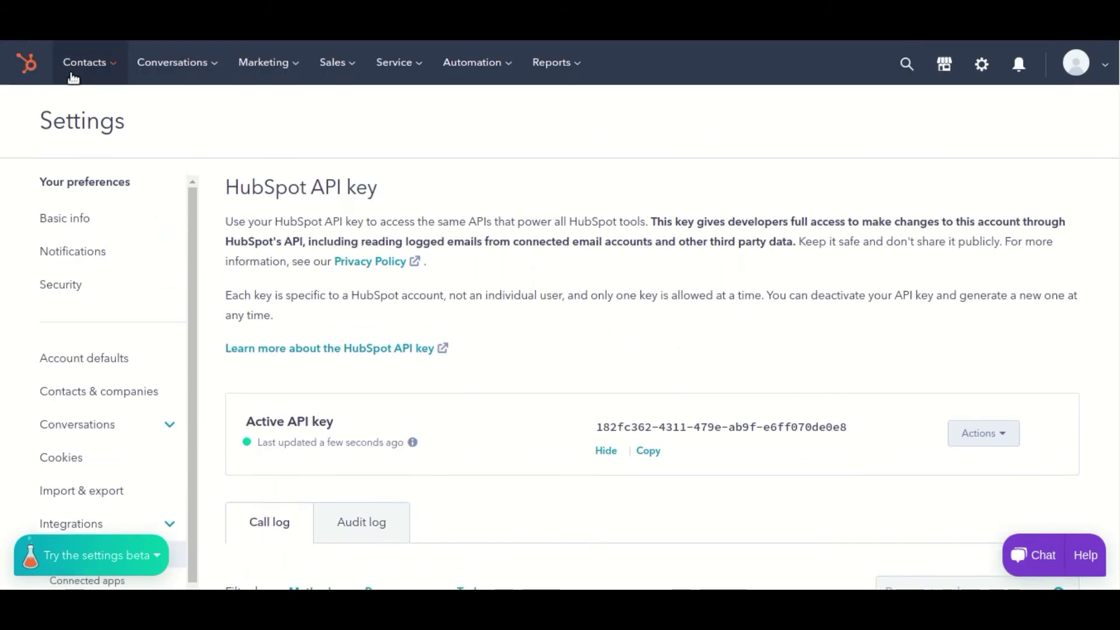
mouse_move(73, 78)
click(75, 110)
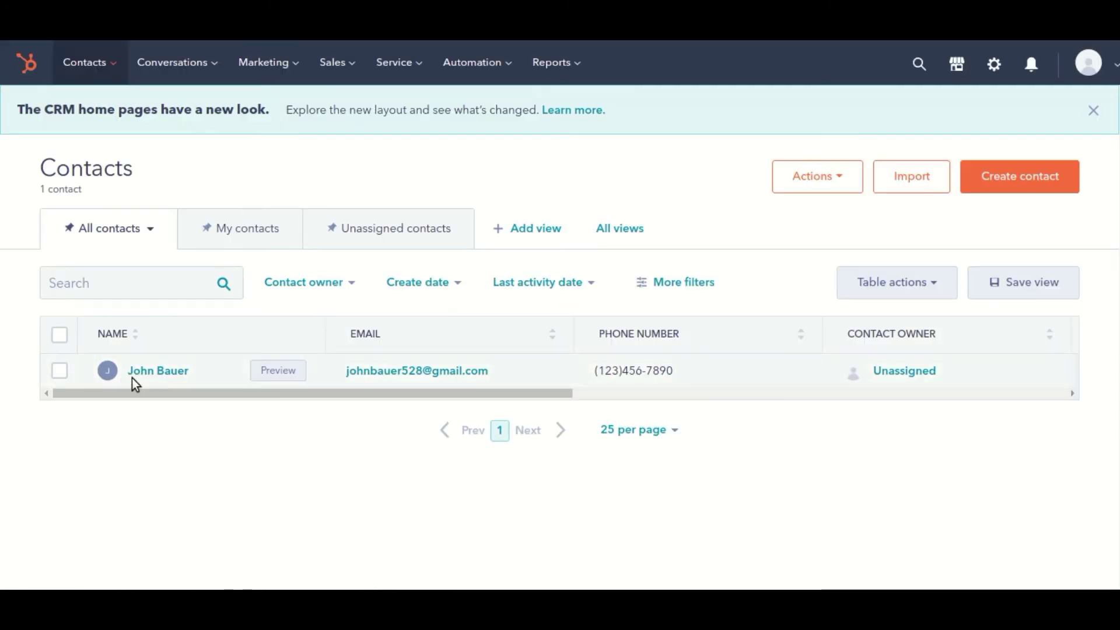
click(185, 373)
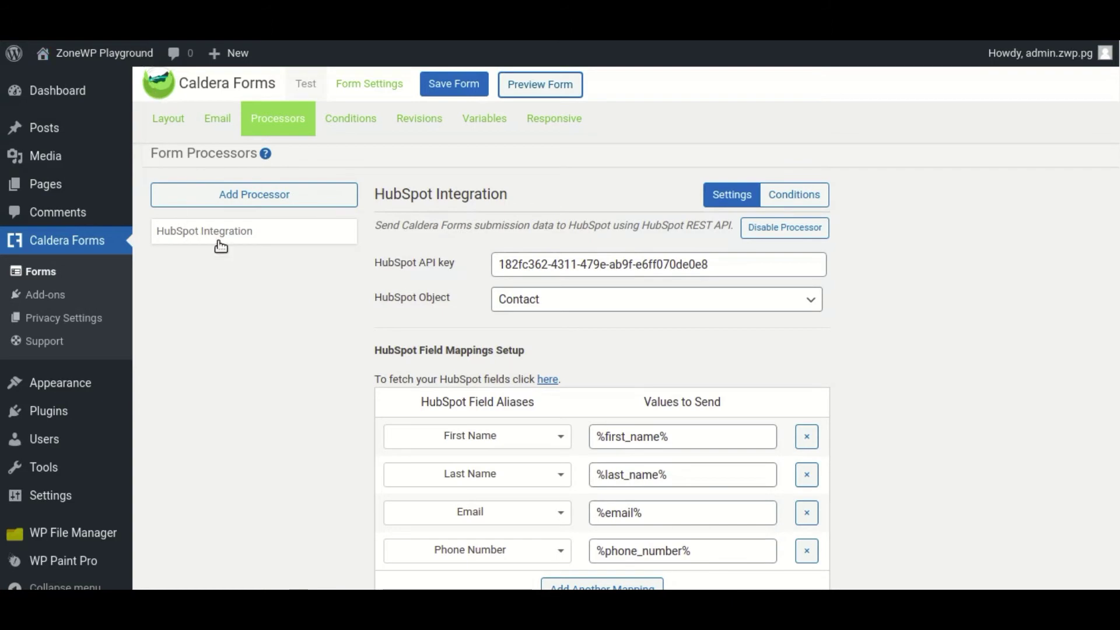
- Copy the Test form's shortcode from the Forms list, then go to Posts
click(57, 280)
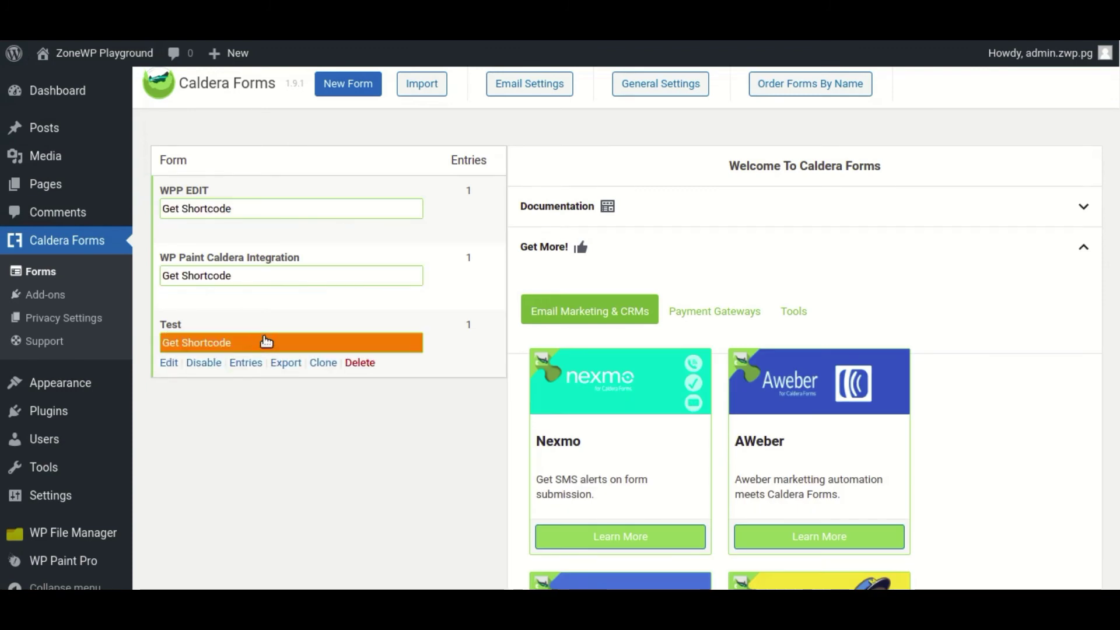
click(262, 342)
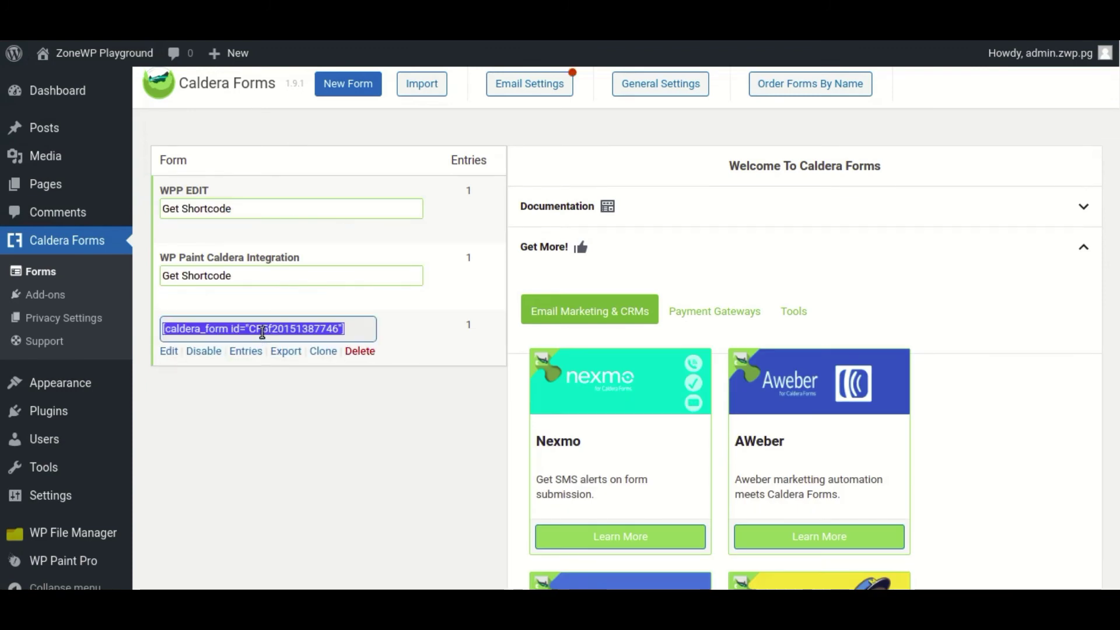
right_click(262, 330)
click(291, 348)
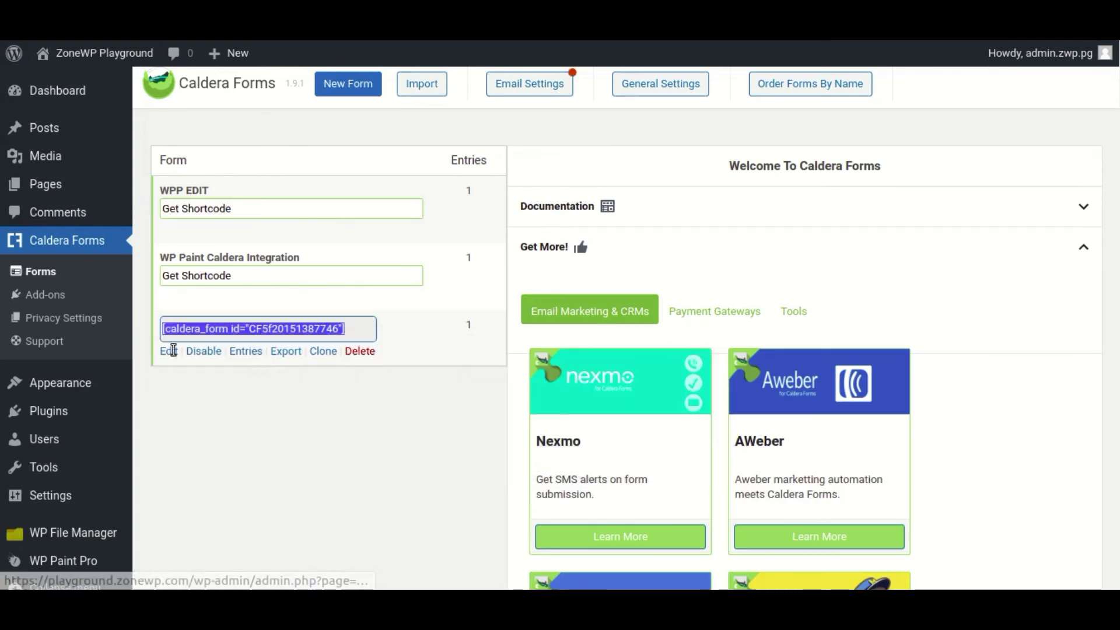
click(87, 149)
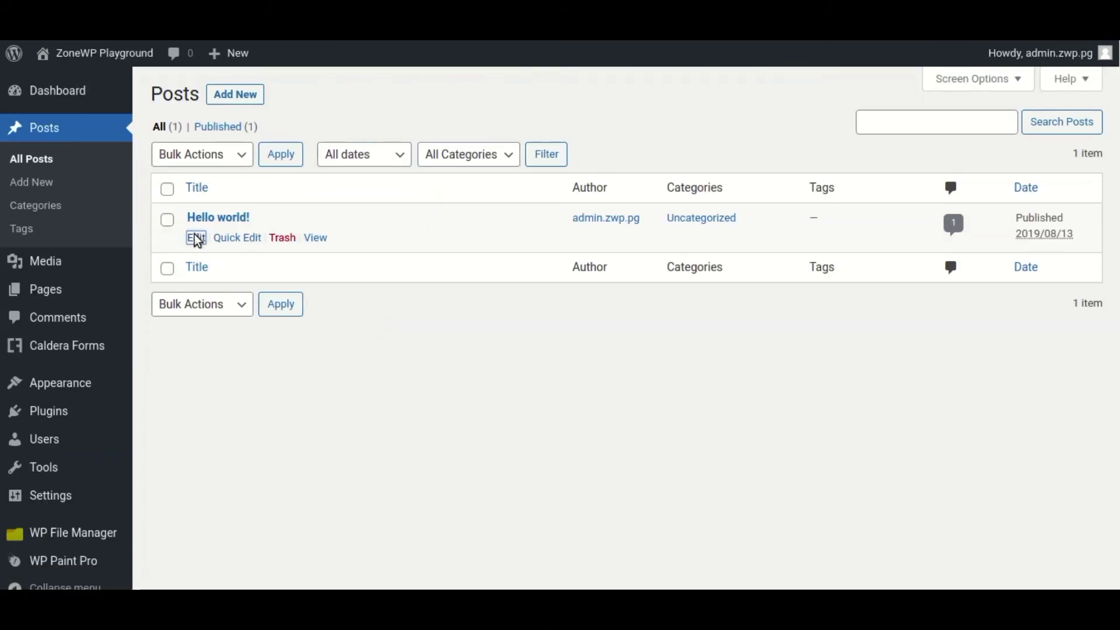
- Add a Shortcode block at the end of Hello world! containing the Test form's shortcode
click(197, 238)
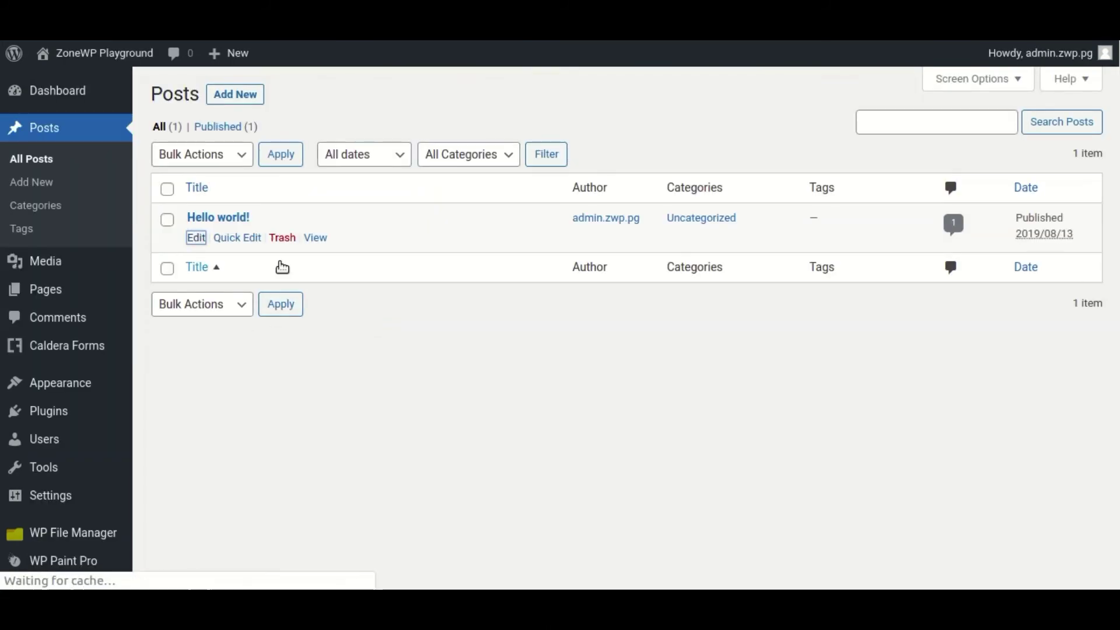
click(377, 288)
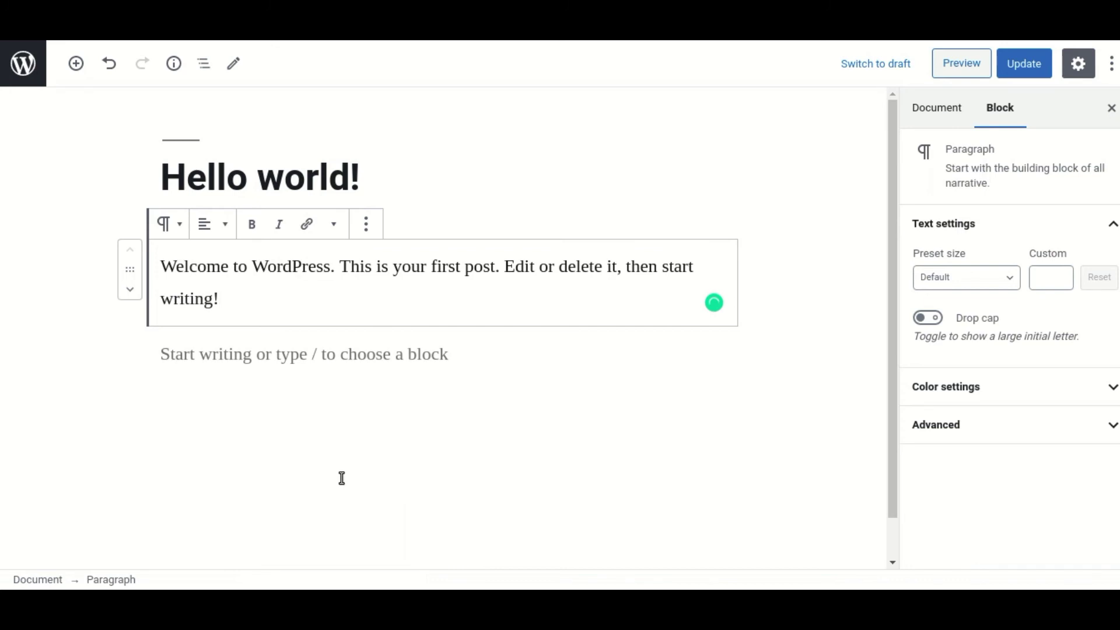
key(Return)
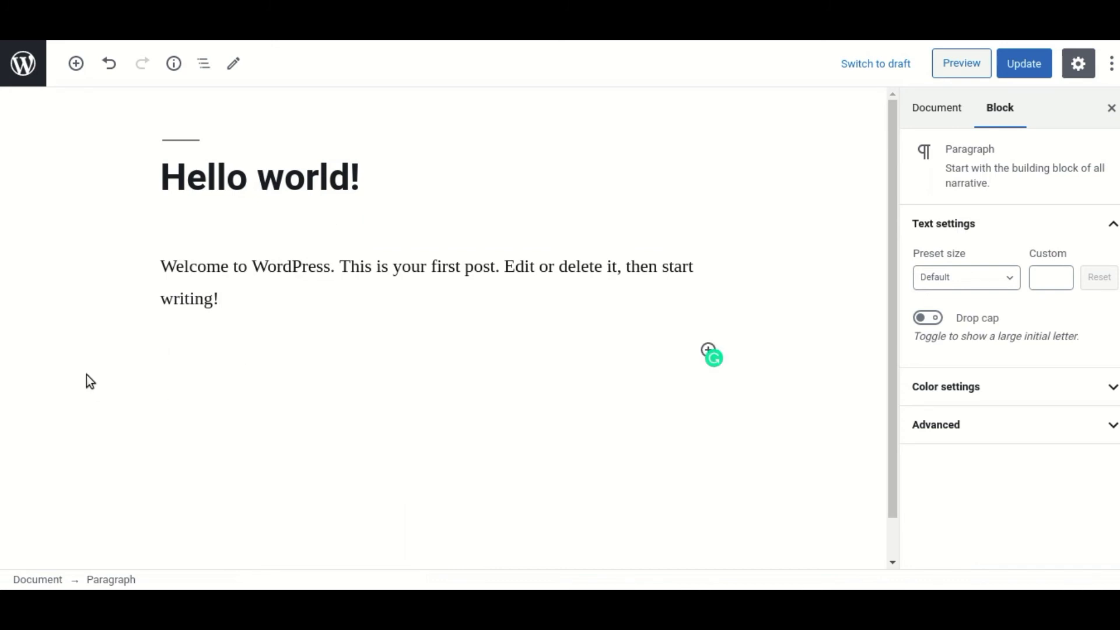
click(75, 63)
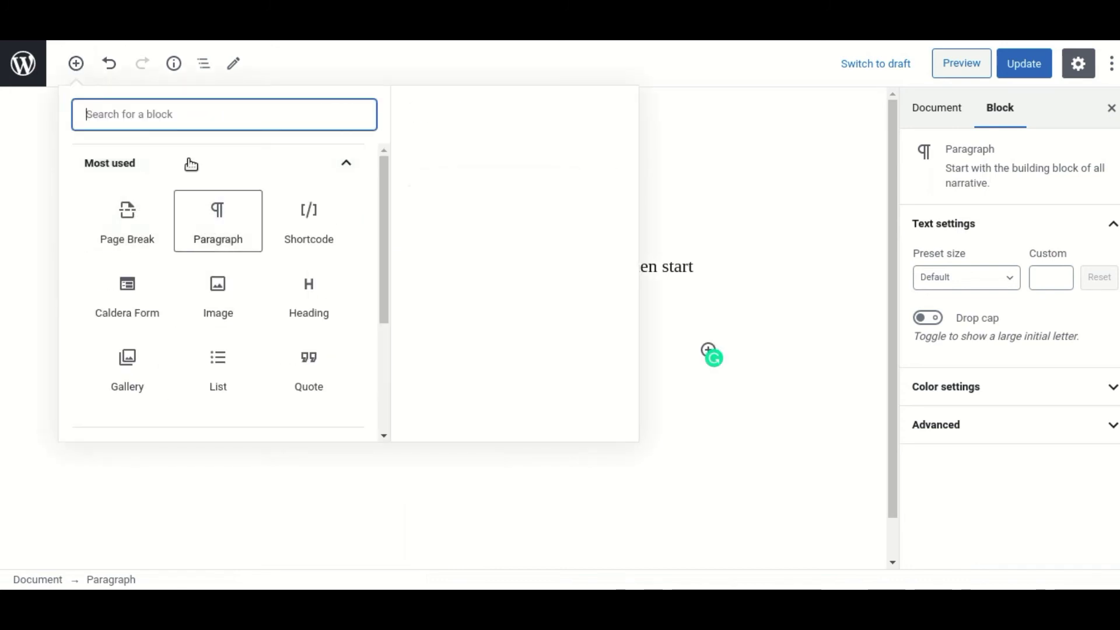
click(295, 220)
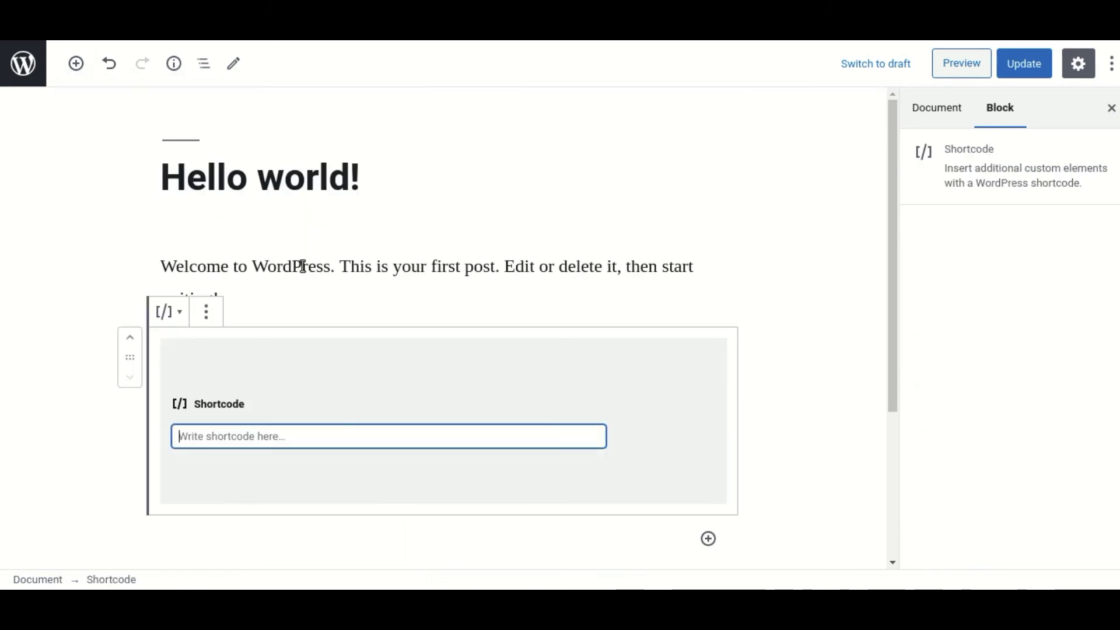
right_click(267, 432)
click(315, 252)
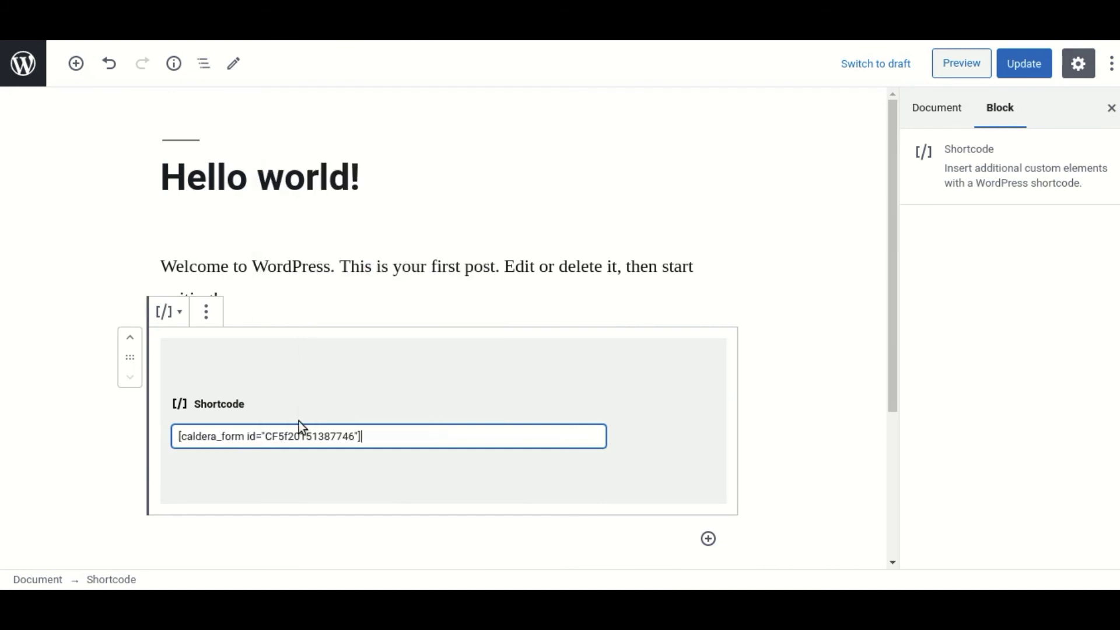
- Update the Hello world! post and preview it
click(840, 268)
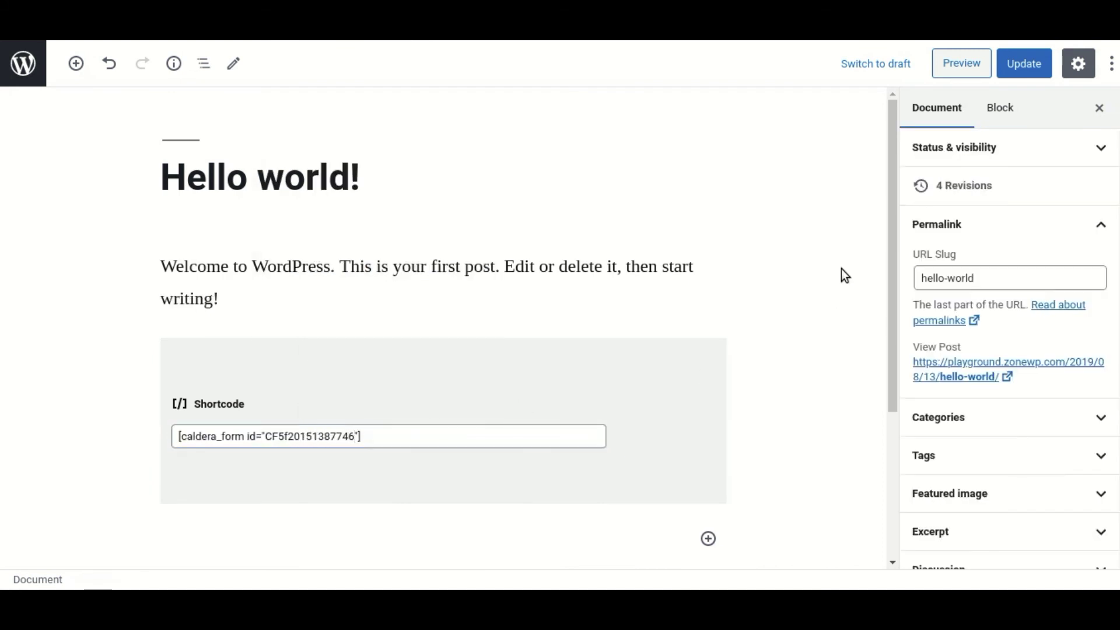
click(1014, 62)
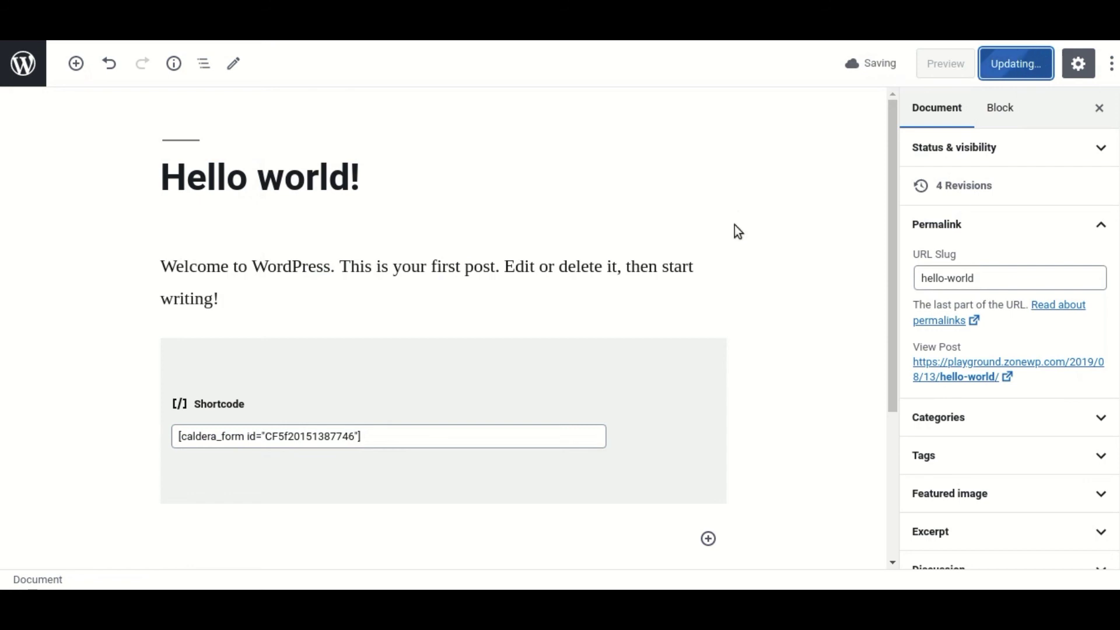
click(956, 66)
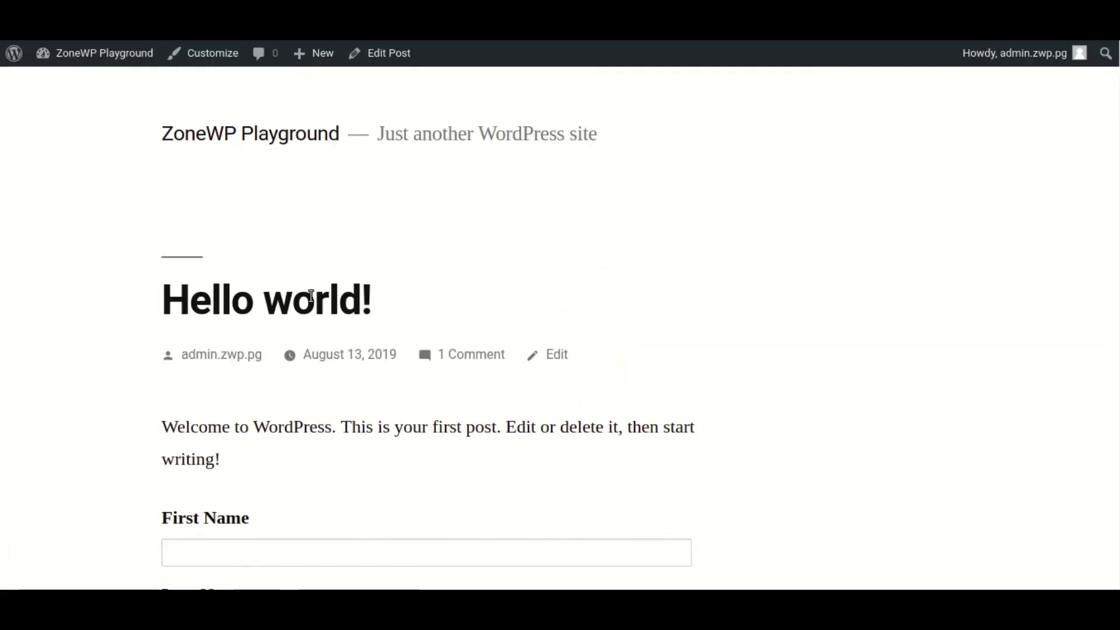
- Enter the test first name 'Test' and a test e-mail address in the embedded form
scroll(300, 292, down, 5)
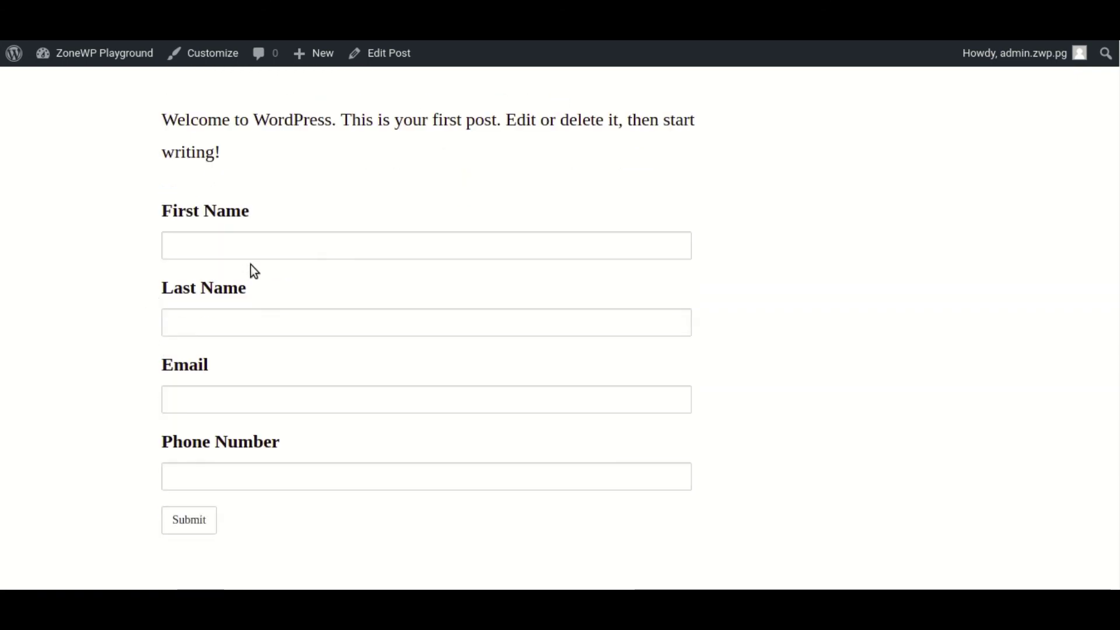
click(235, 250)
click(75, 268)
scroll(138, 338, down, 1)
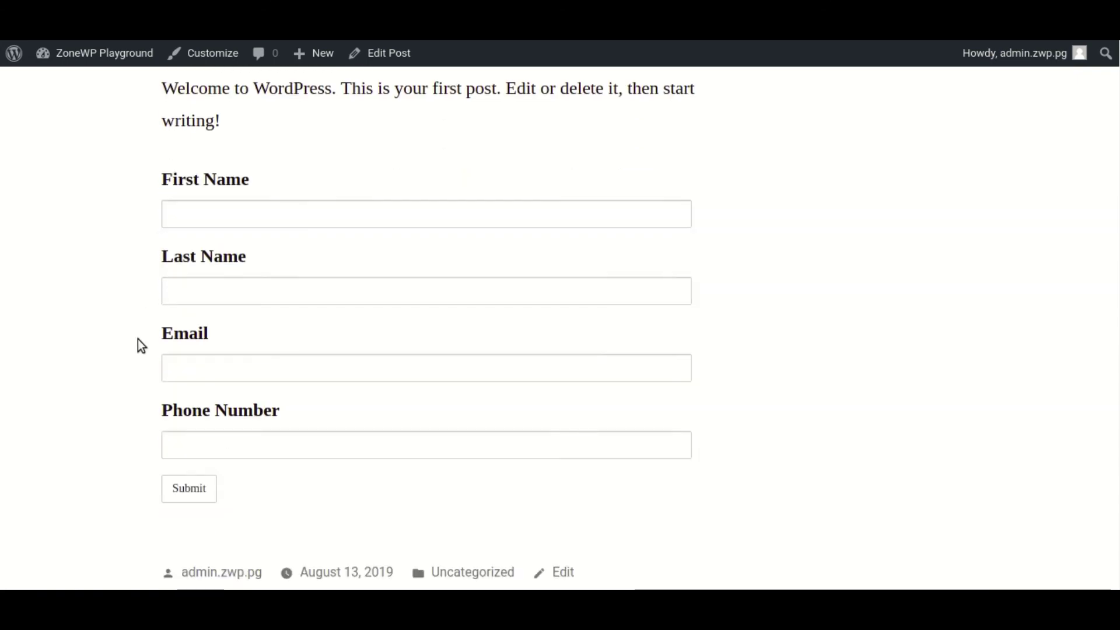
scroll(141, 339, up, 1)
click(218, 240)
text(T)
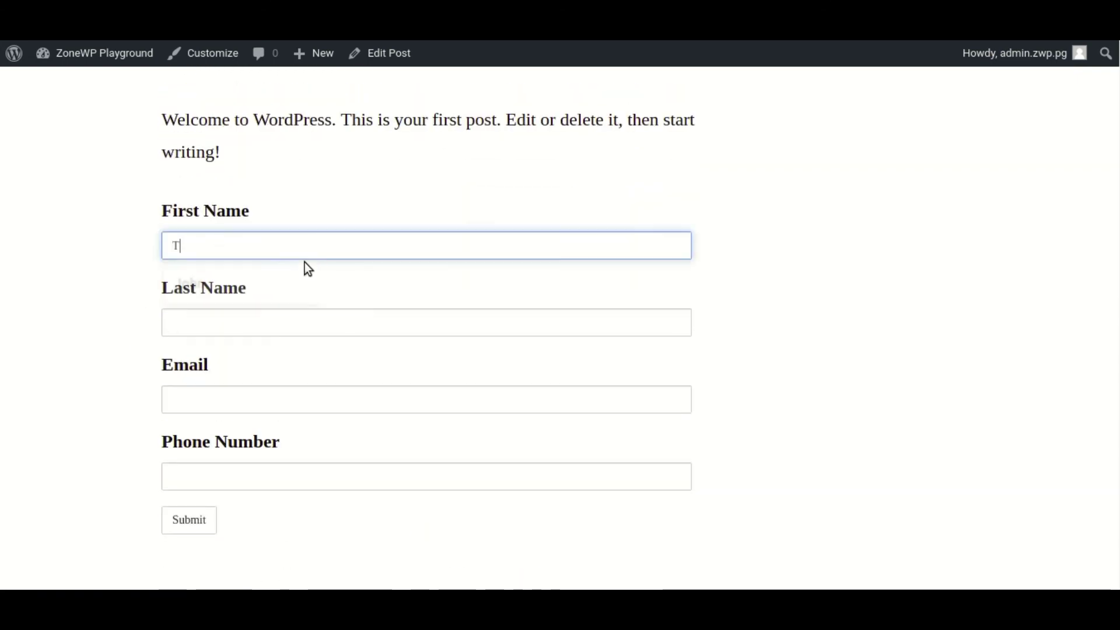
text(est)
key(Tab)
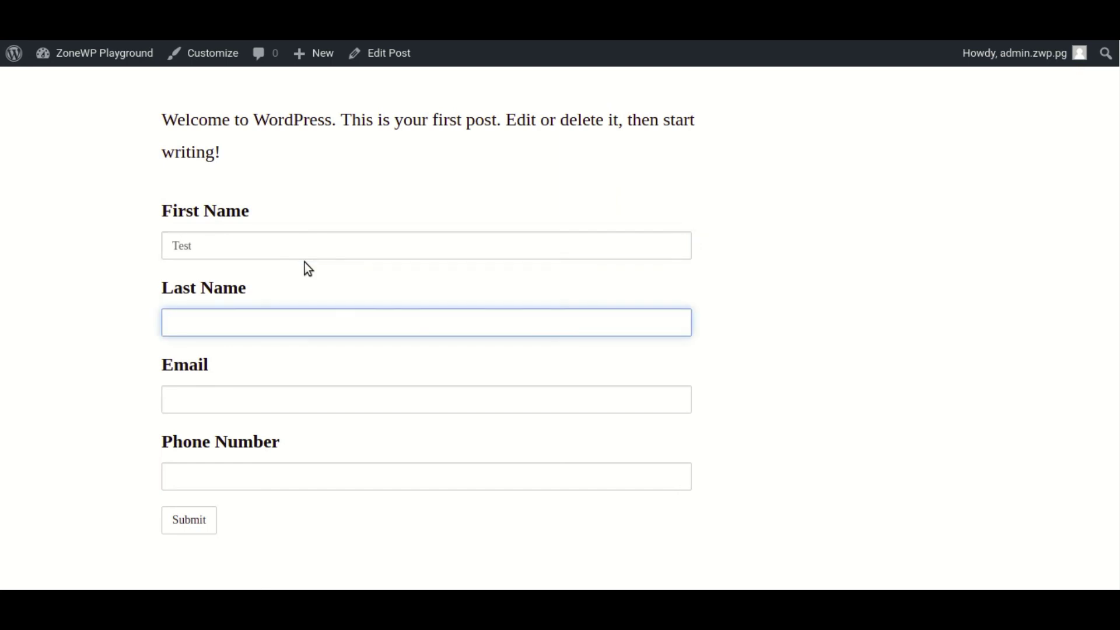
text(Test)
key(Tab)
text(test@)
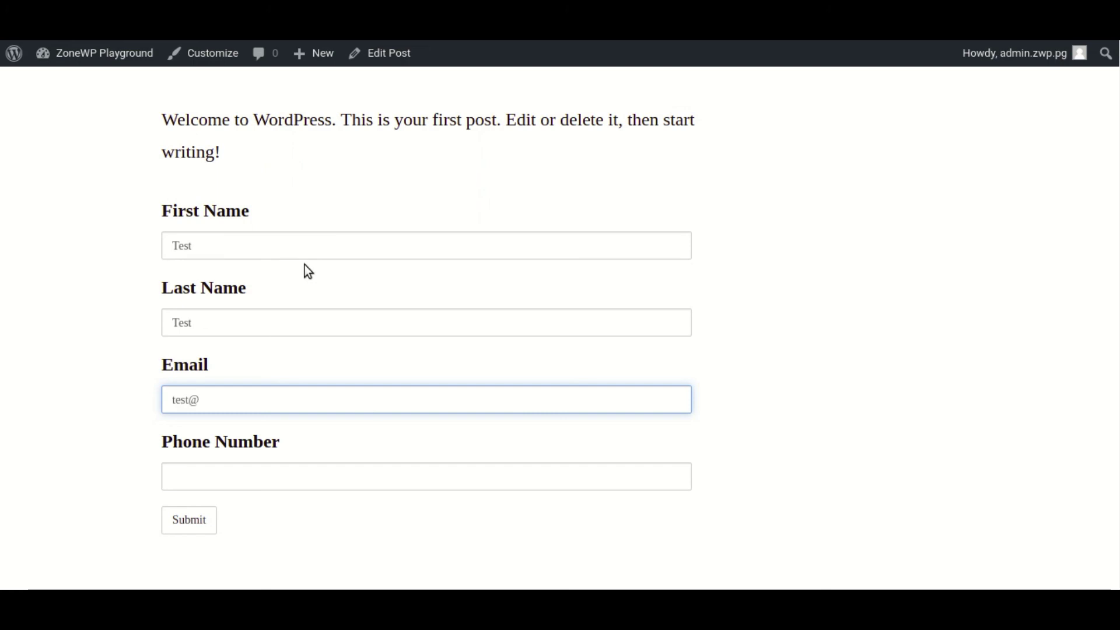
text(gmail.com)
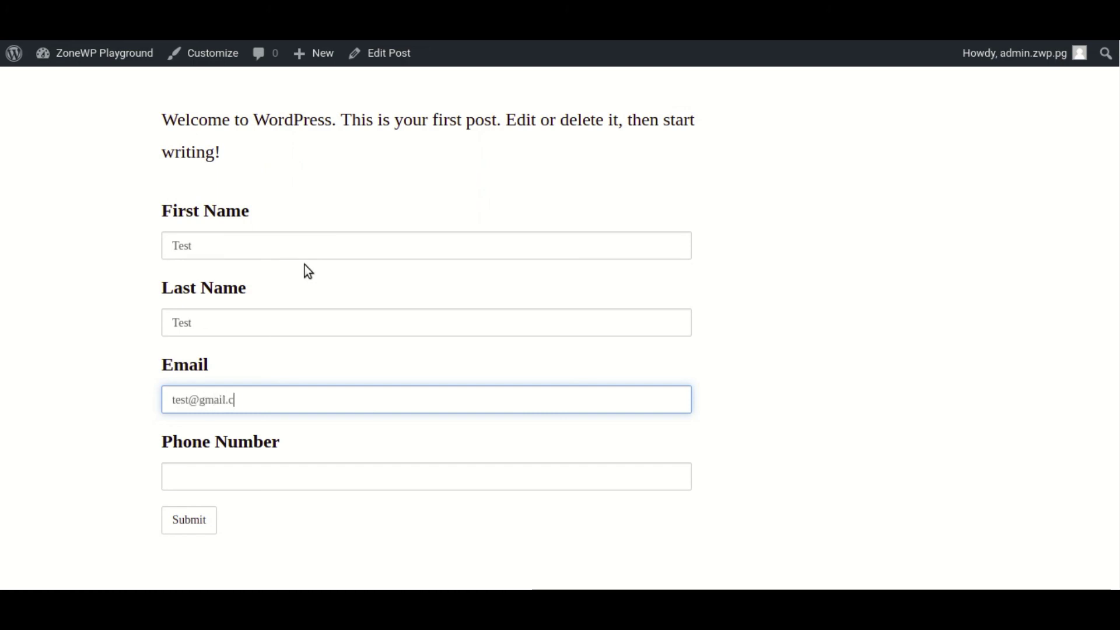
- Add a phone number, submit the form, and open the new contact in HubSpot
key(Tab)
text(212121212)
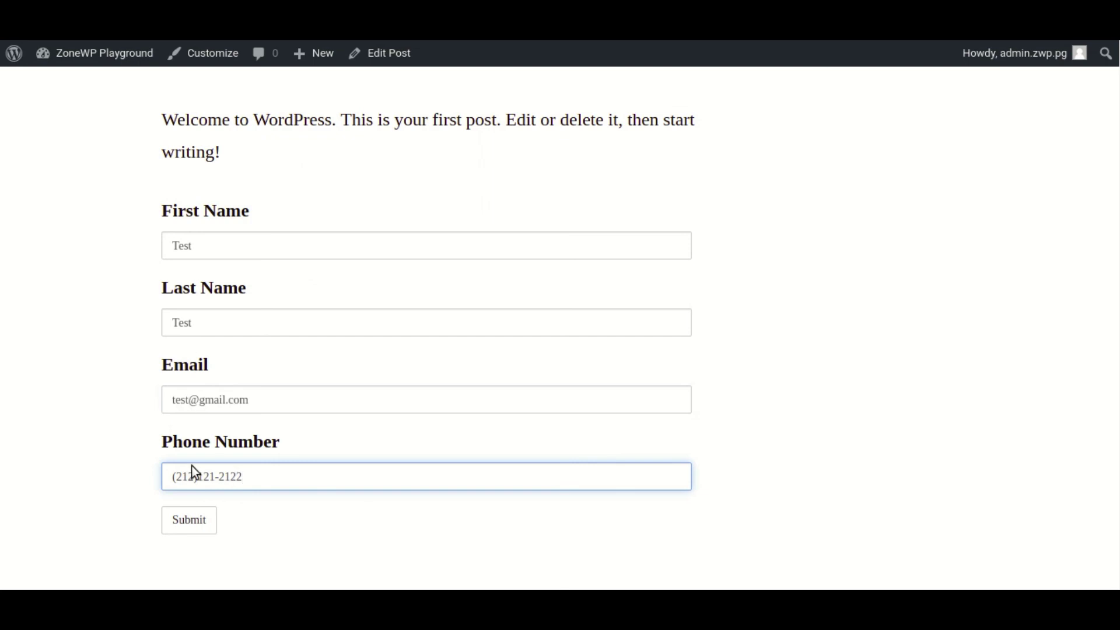
click(188, 520)
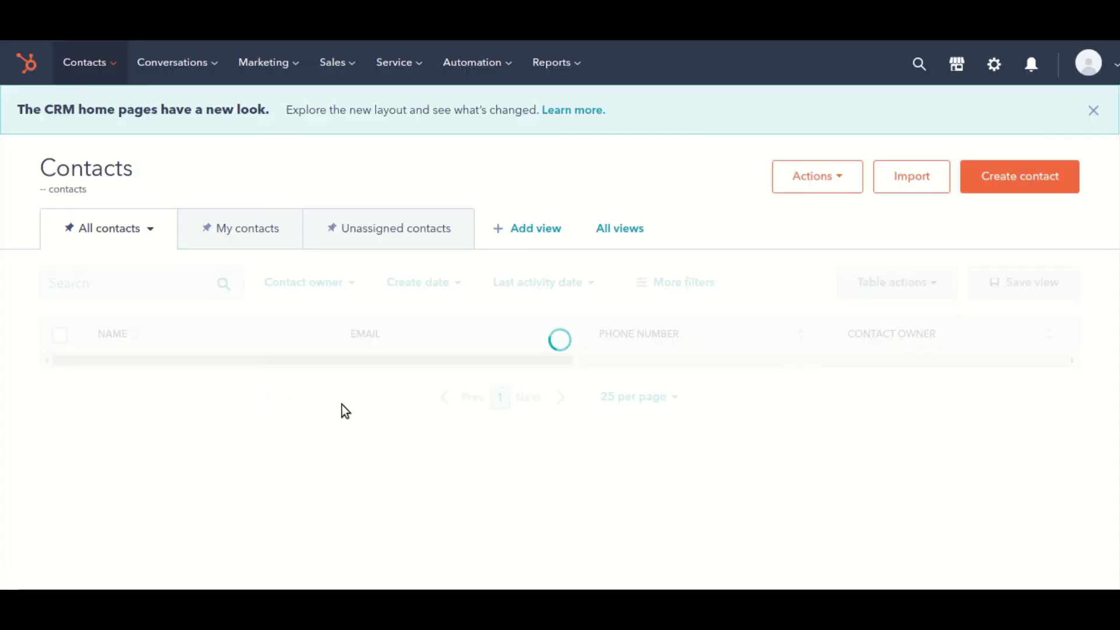
click(164, 372)
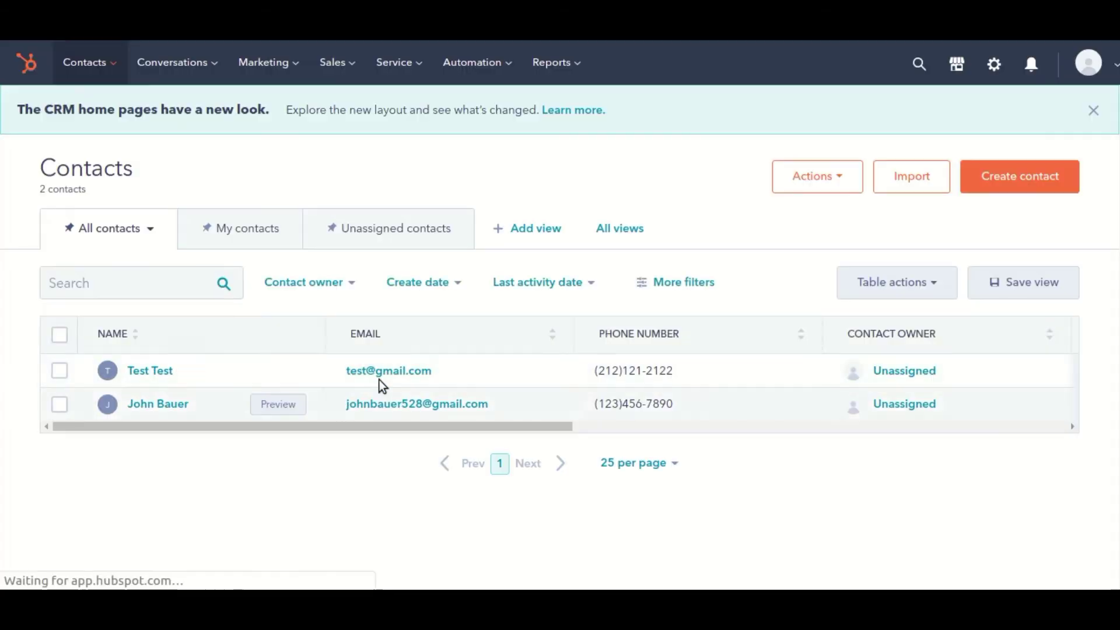